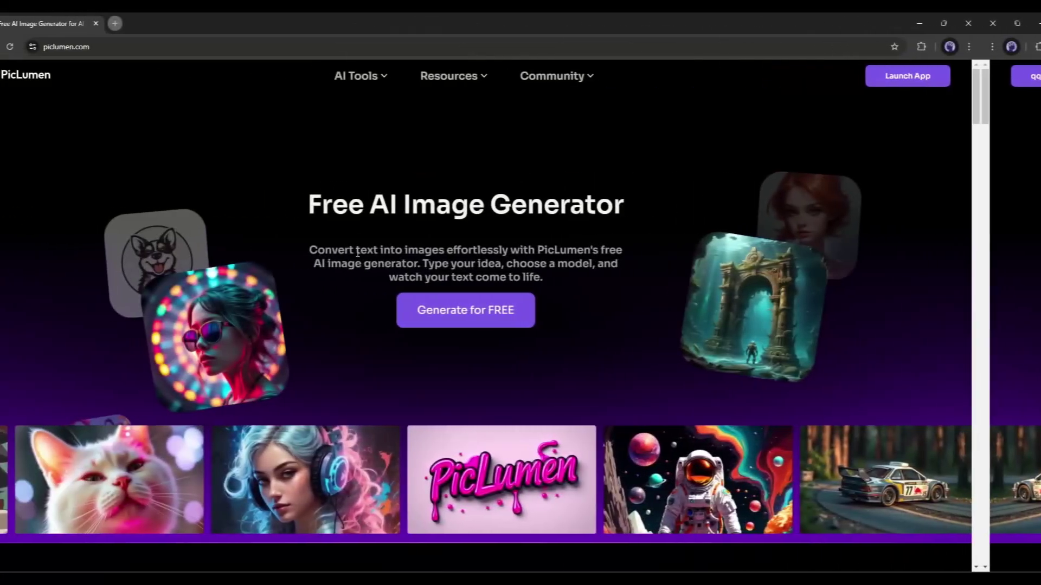
# - Scroll the PicLumen landing page and show the Concept art example images
pyautogui.scroll(-6, 380, 255)
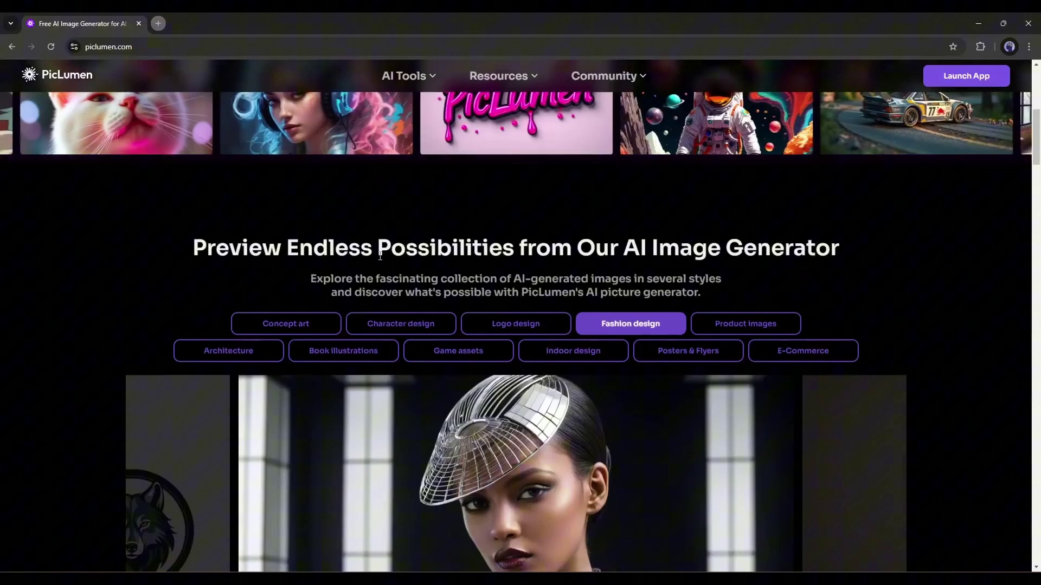
pyautogui.scroll(6, 380, 255)
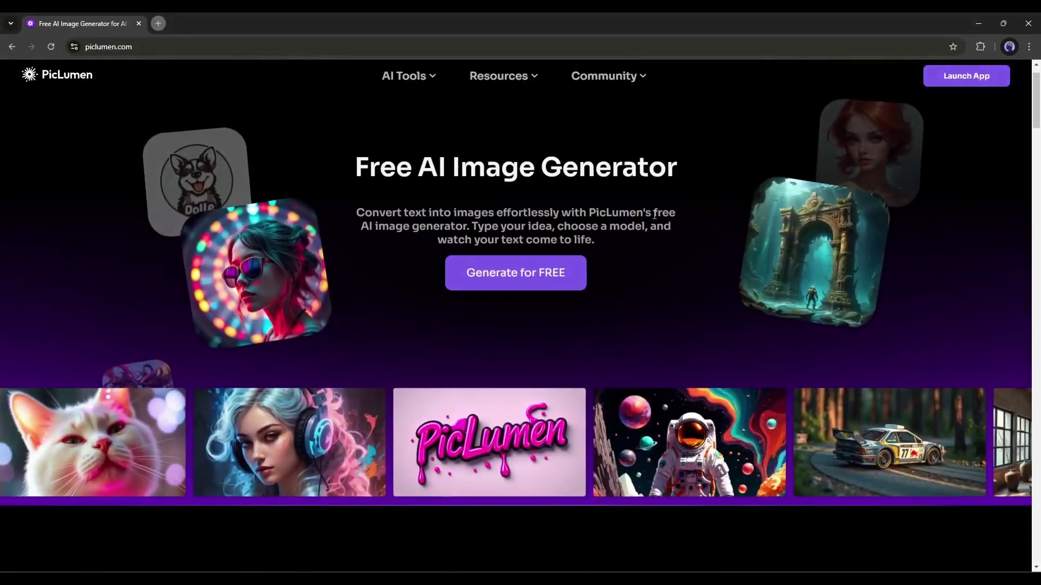
pyautogui.scroll(1, 422, 170)
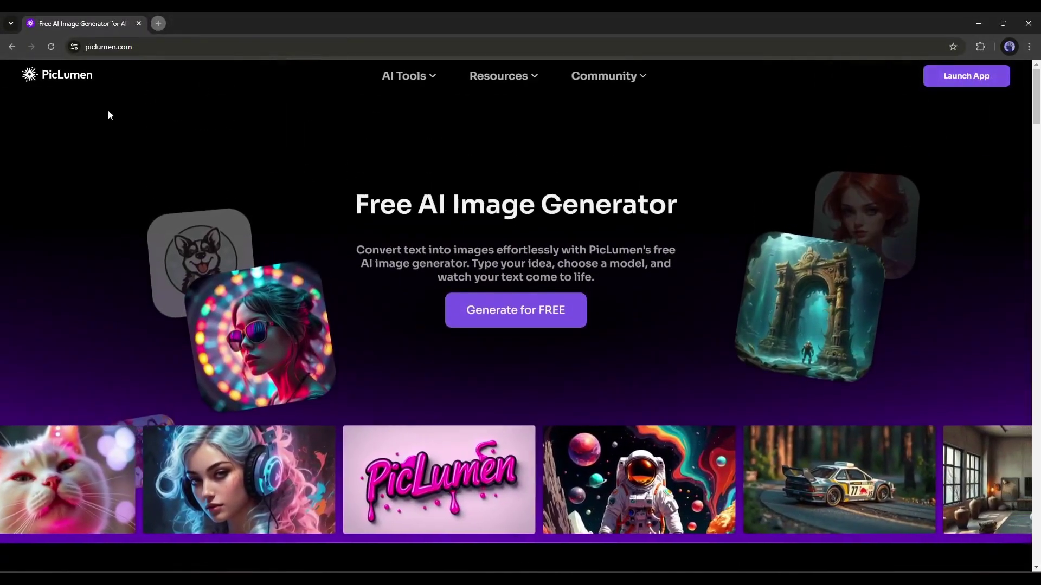
pyautogui.scroll(-2, 443, 290)
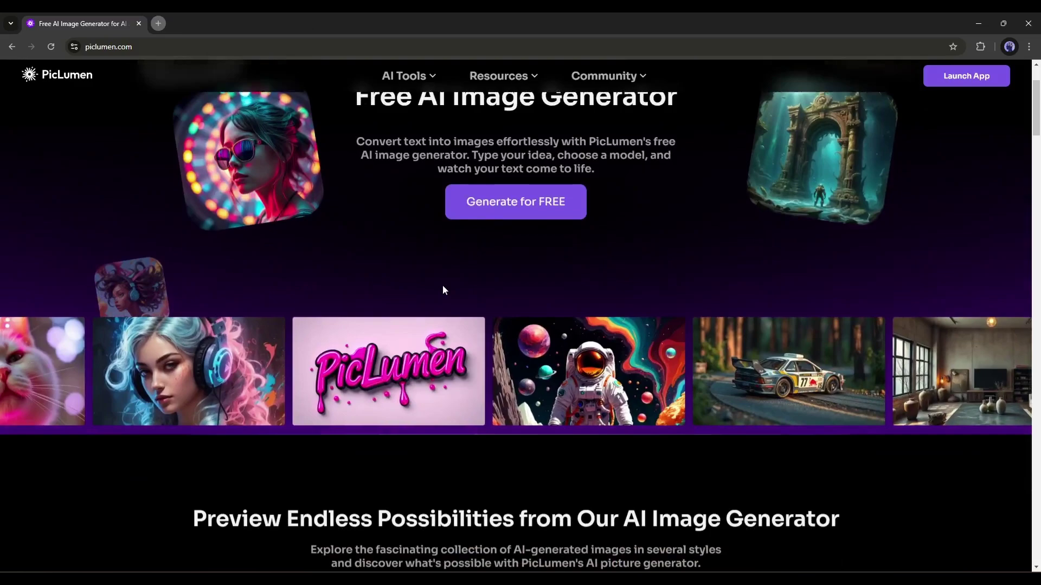
pyautogui.scroll(-3, 442, 288)
pyautogui.scroll(-2, 347, 256)
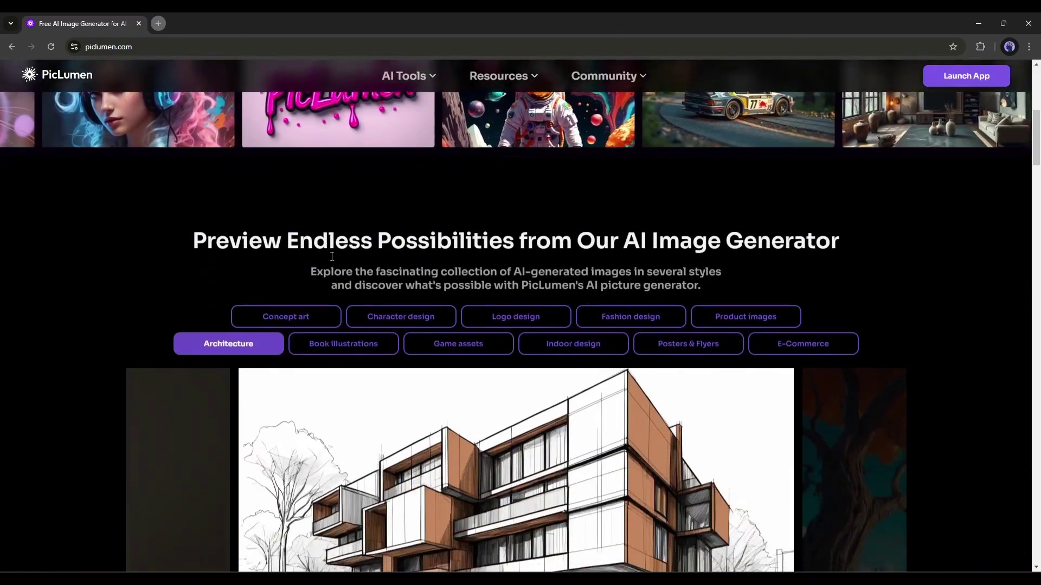
pyautogui.scroll(-2, 332, 257)
pyautogui.click(291, 218)
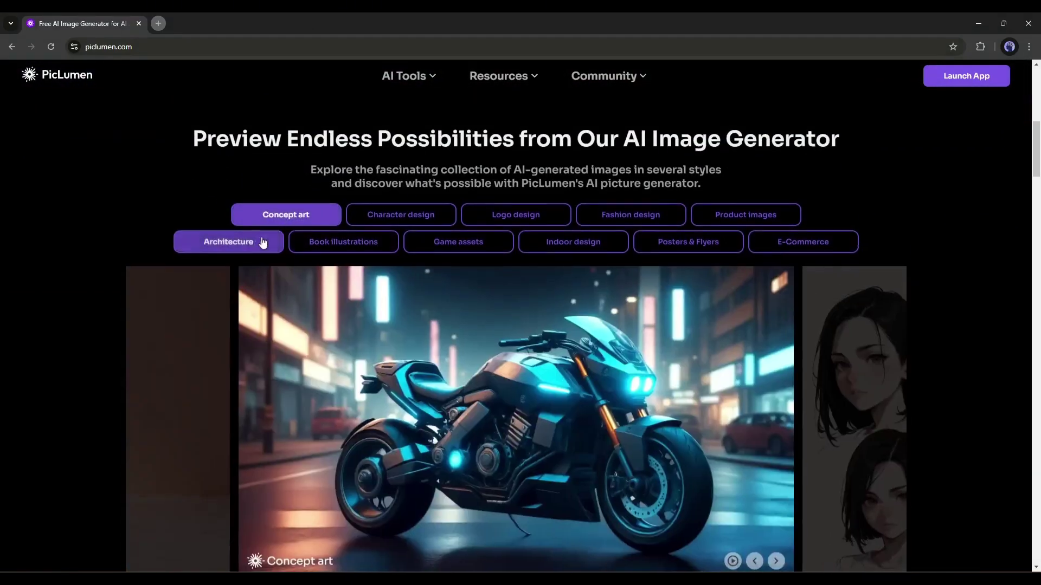
pyautogui.scroll(-2, 262, 242)
# - Browse the Character design, Logo, Fashion, Product, Architecture, Book, Game, Indoor, Posters and E-Commerce examples
pyautogui.click(404, 116)
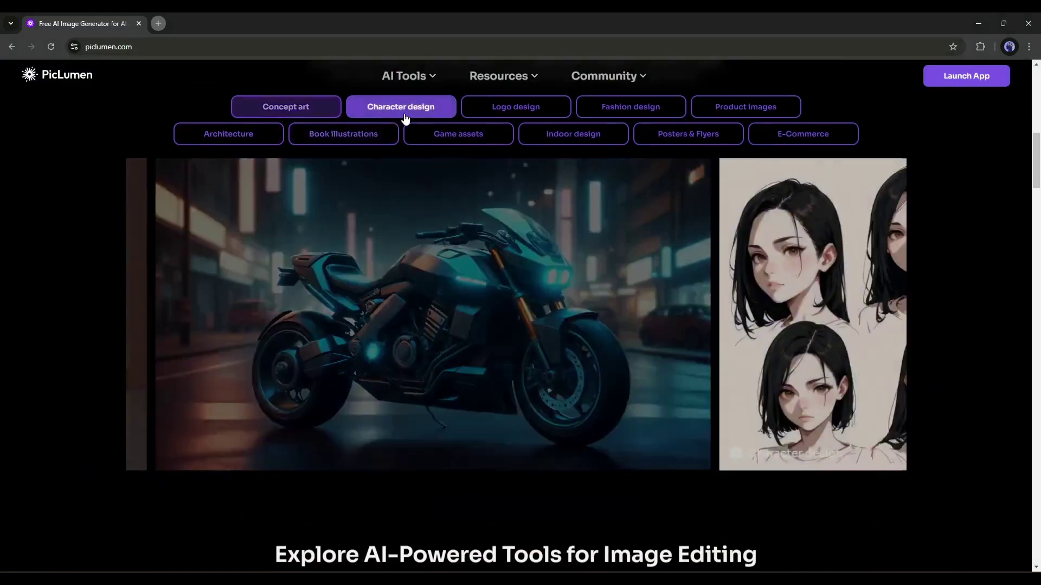
pyautogui.click(507, 112)
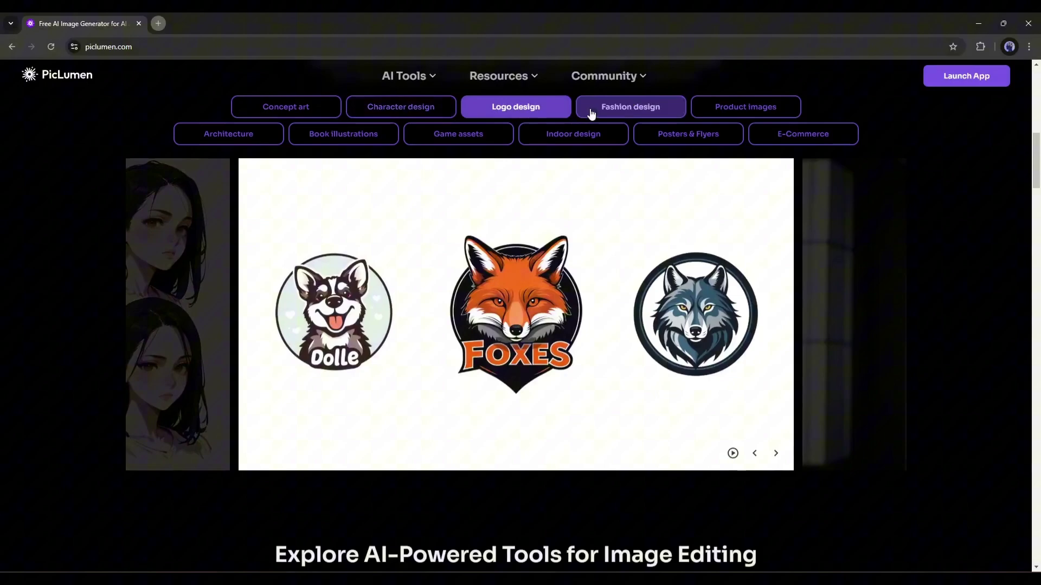
pyautogui.click(590, 110)
pyautogui.click(726, 108)
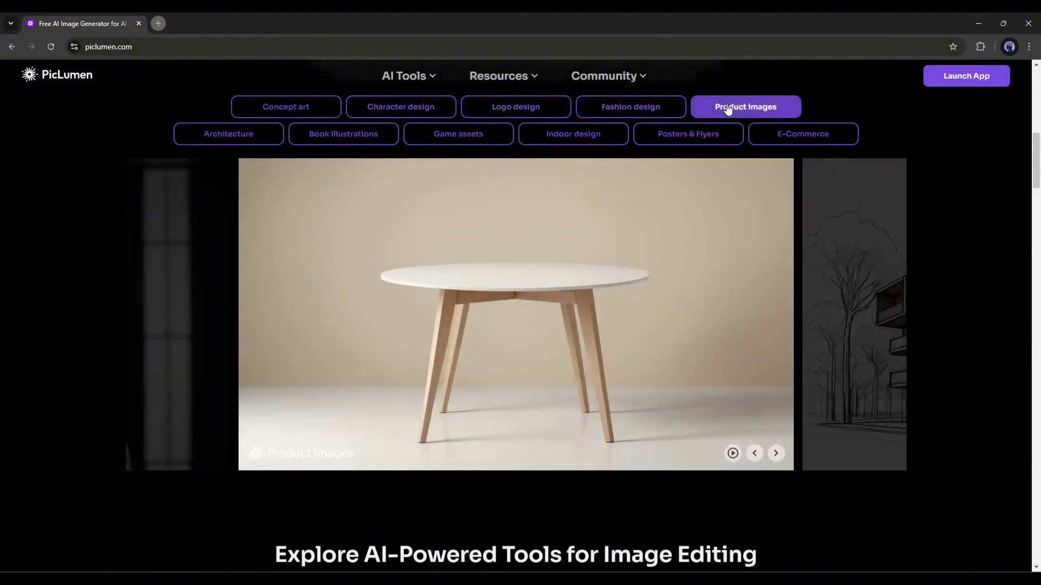
pyautogui.click(247, 135)
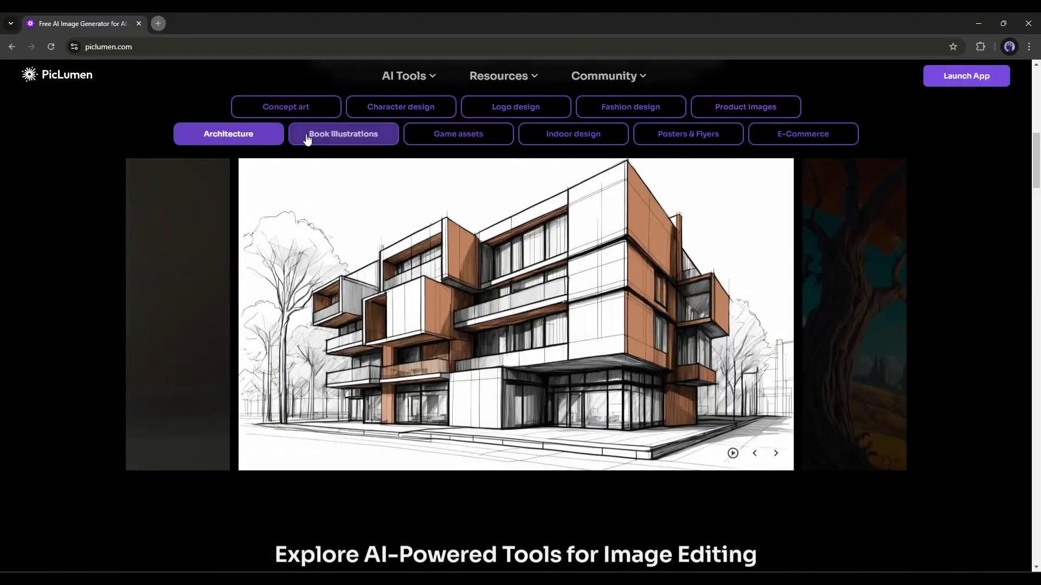
pyautogui.click(309, 138)
pyautogui.click(417, 141)
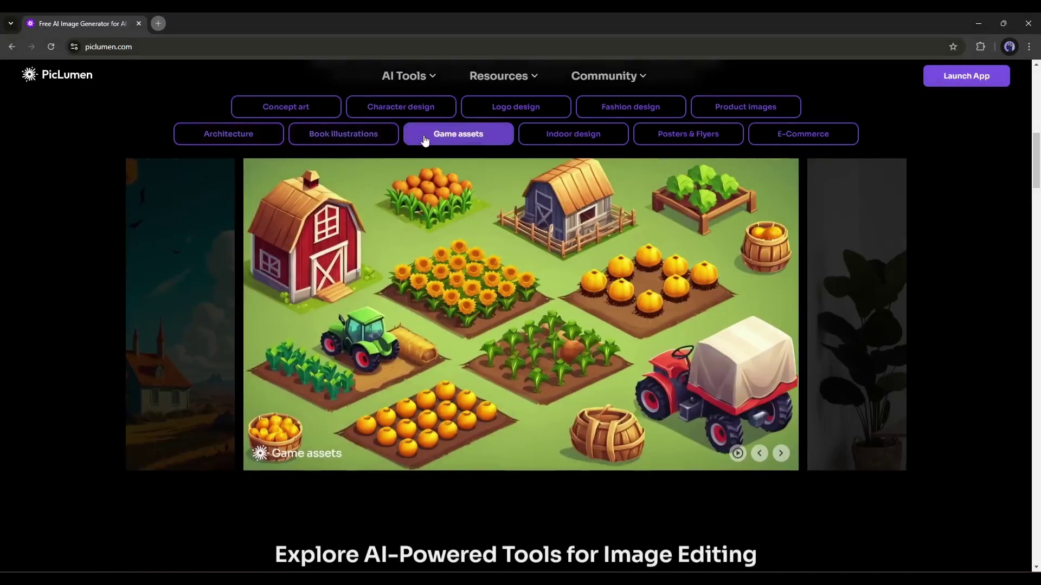
pyautogui.click(533, 140)
pyautogui.click(678, 140)
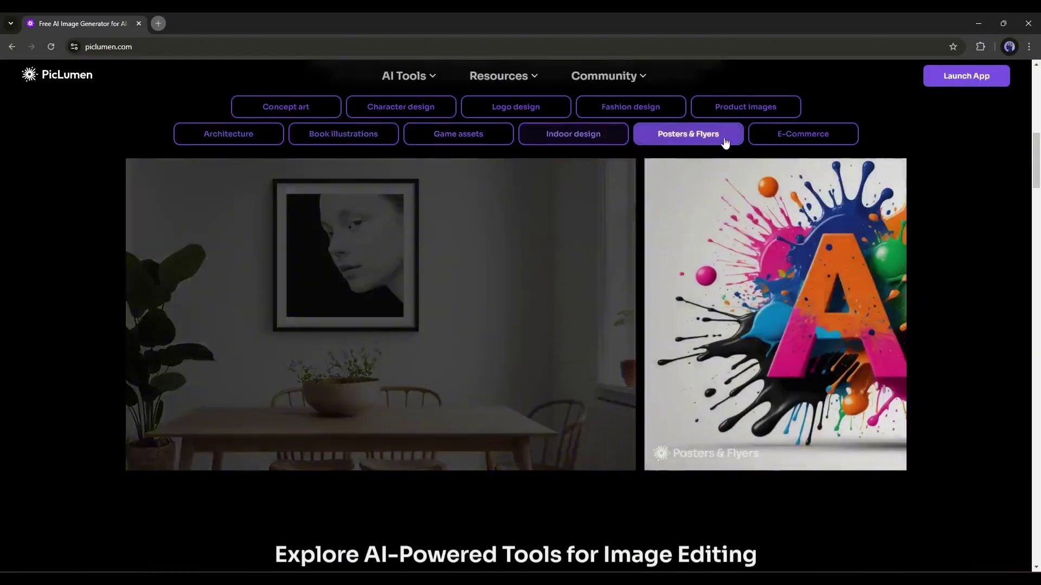
pyautogui.click(819, 137)
# - Start the free image generator and sign in with a Google account
pyautogui.scroll(-2, 542, 287)
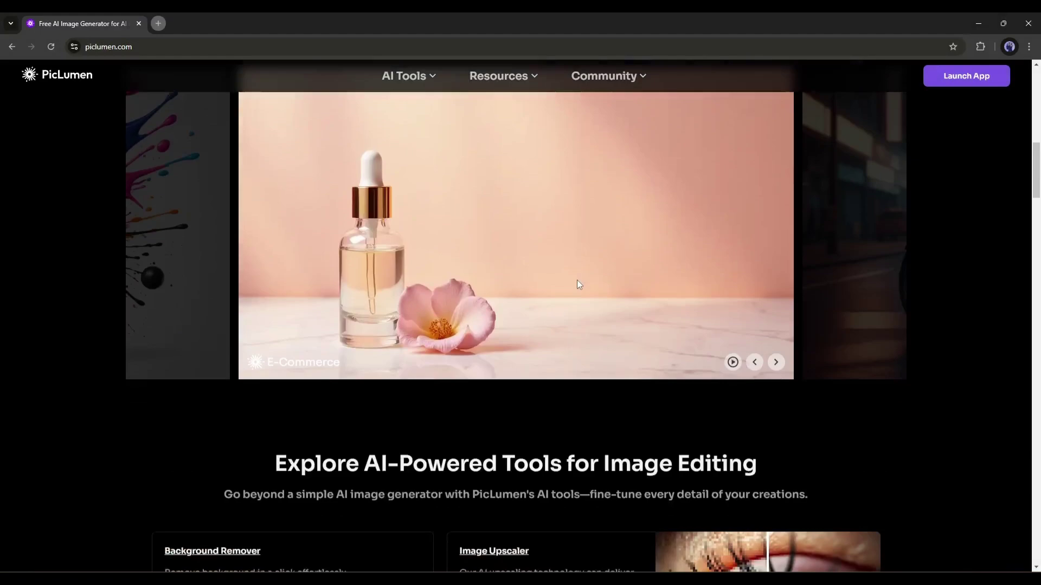
pyautogui.scroll(1, 498, 334)
pyautogui.scroll(-5, 479, 338)
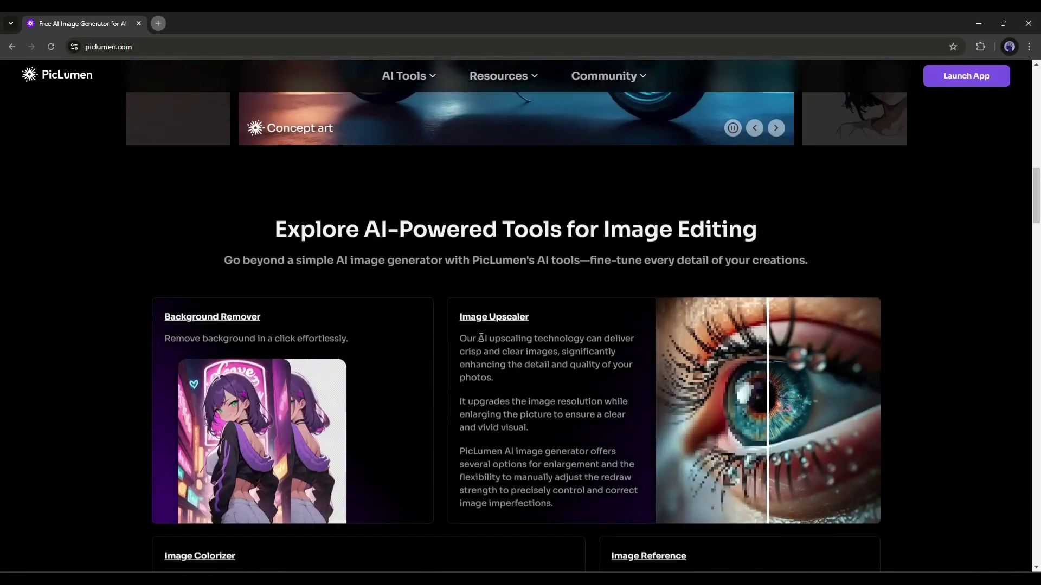
pyautogui.scroll(-2, 355, 260)
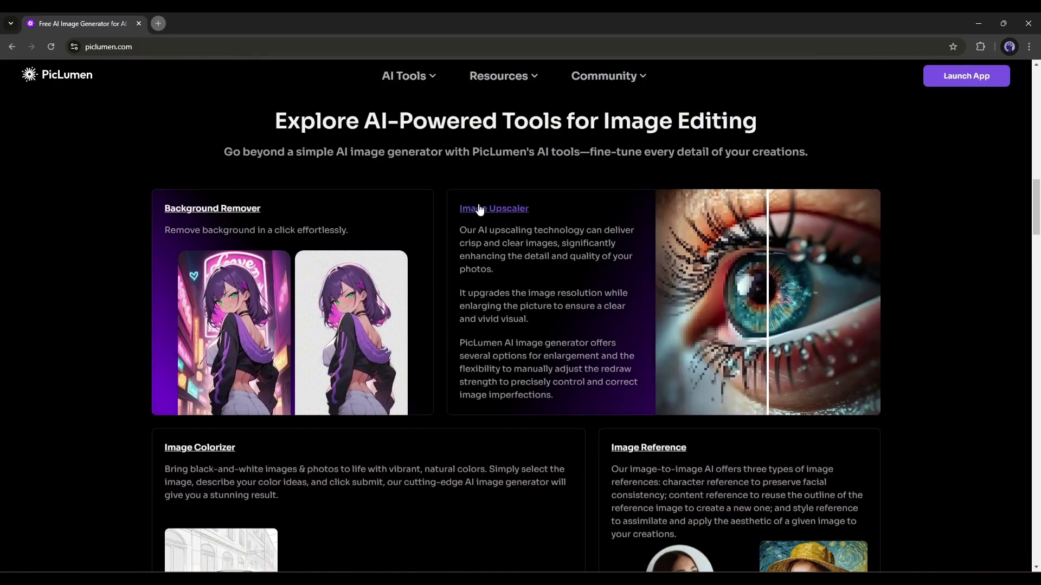
pyautogui.scroll(-4, 587, 300)
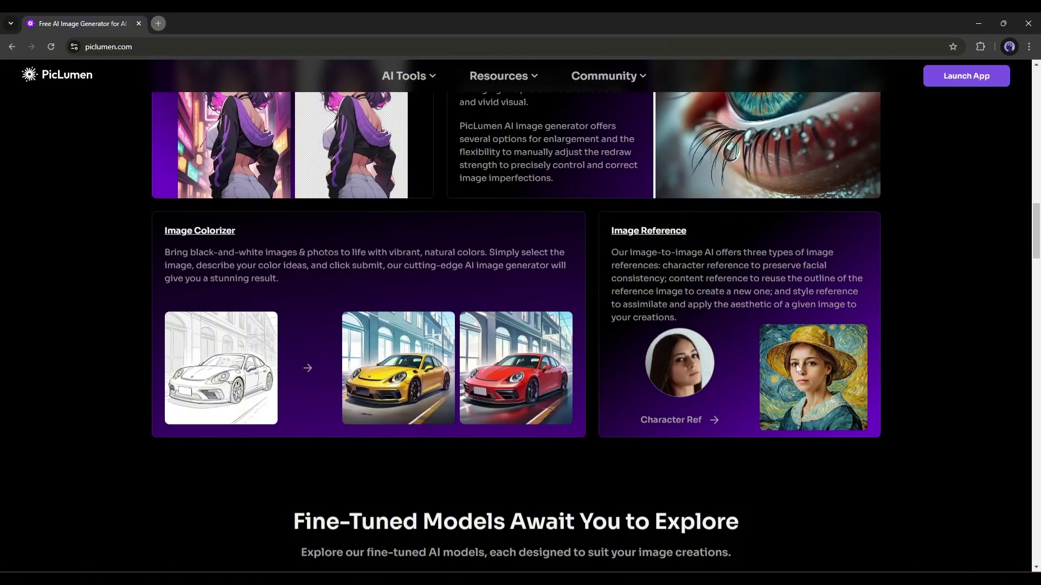
pyautogui.scroll(20, 722, 349)
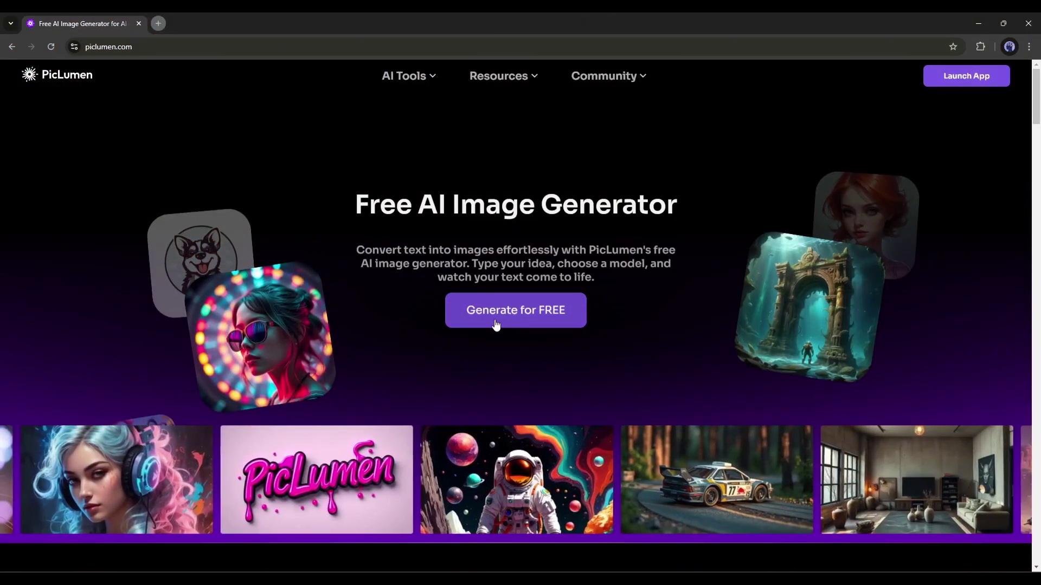
pyautogui.click(519, 321)
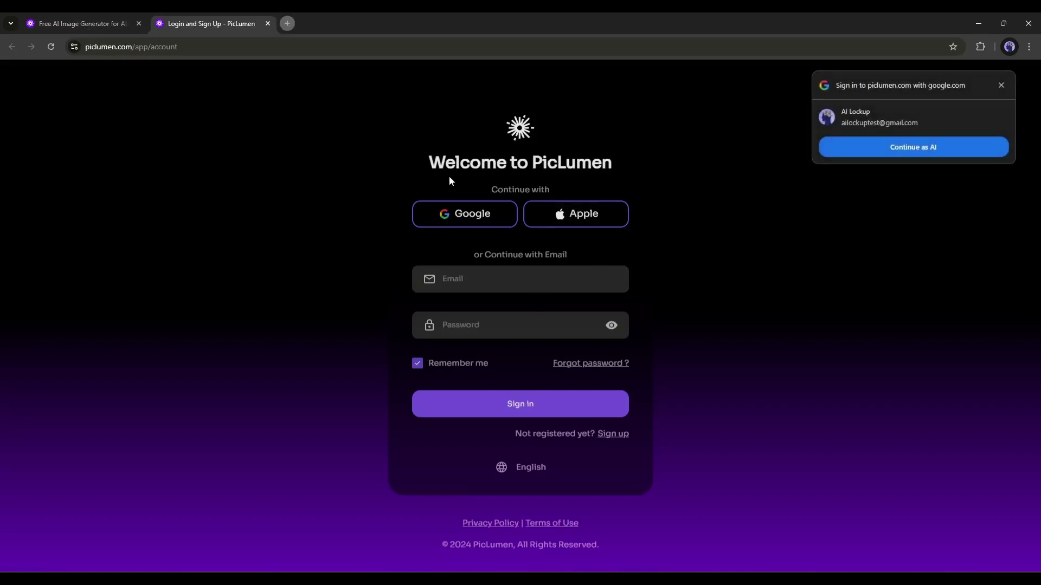
pyautogui.click(1002, 87)
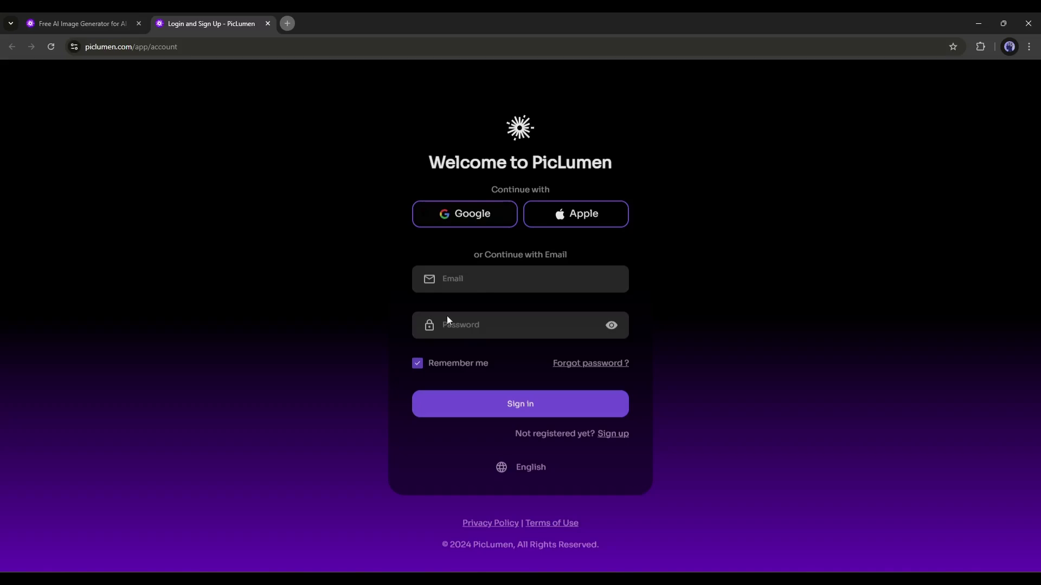
pyautogui.click(450, 223)
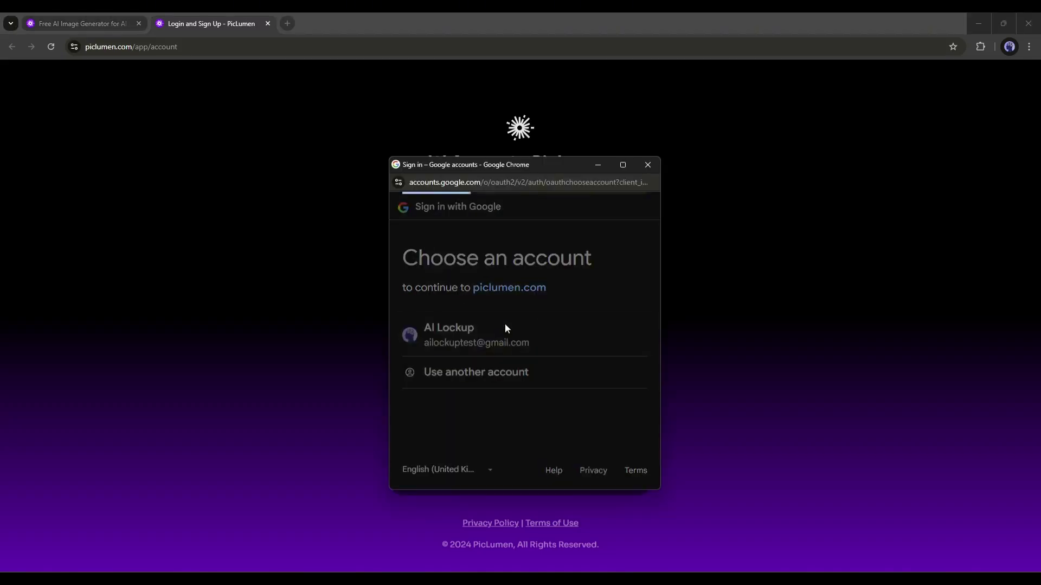
pyautogui.click(505, 323)
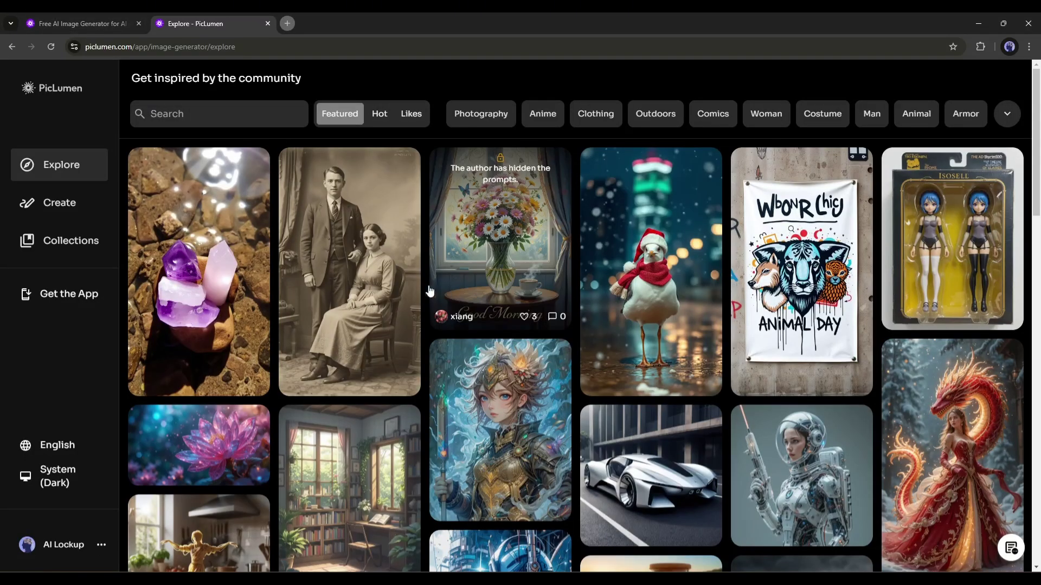
# - In Explore, open the blonde girl image's details, select its prompt, then close it
pyautogui.scroll(-10, 770, 325)
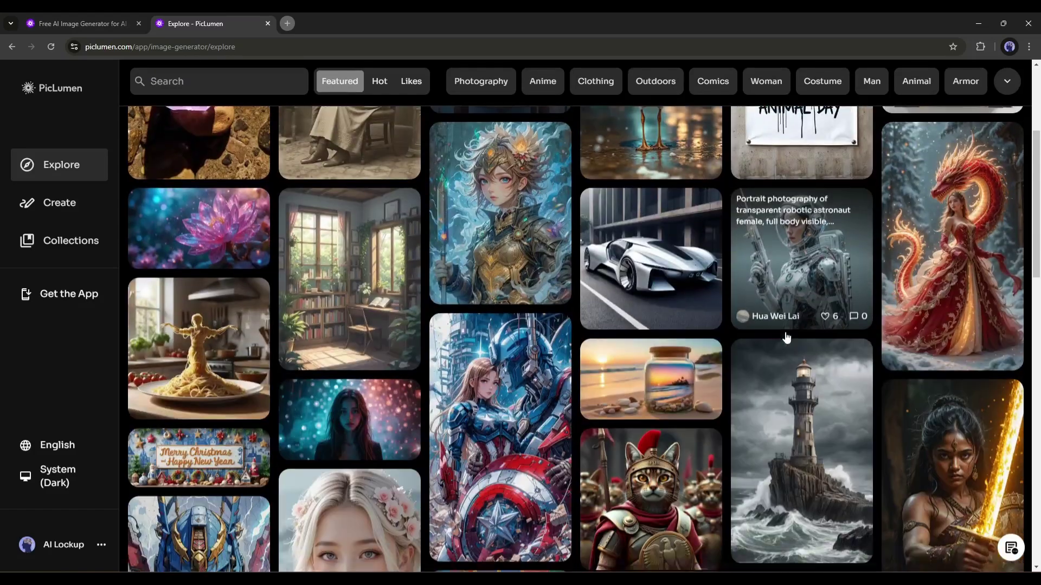
pyautogui.scroll(-2, 594, 339)
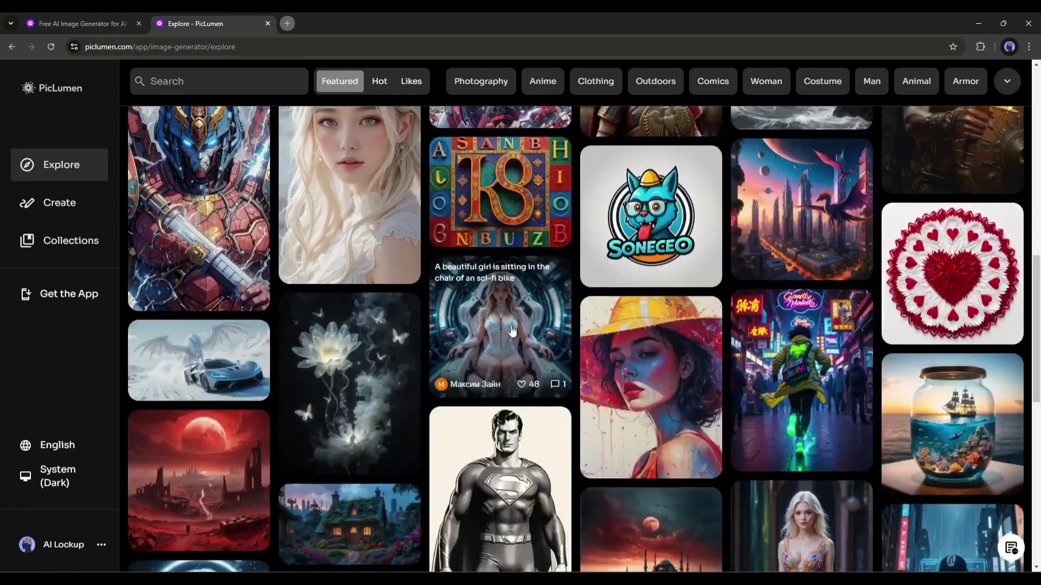
pyautogui.click(380, 223)
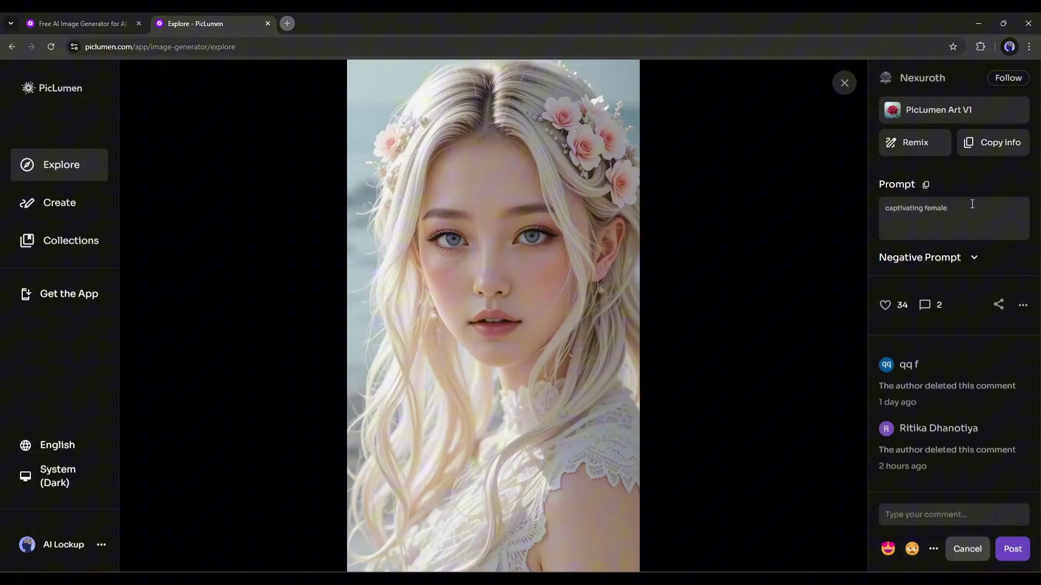
pyautogui.moveTo(972, 206); pyautogui.dragTo(868, 217)
pyautogui.press('Escape')
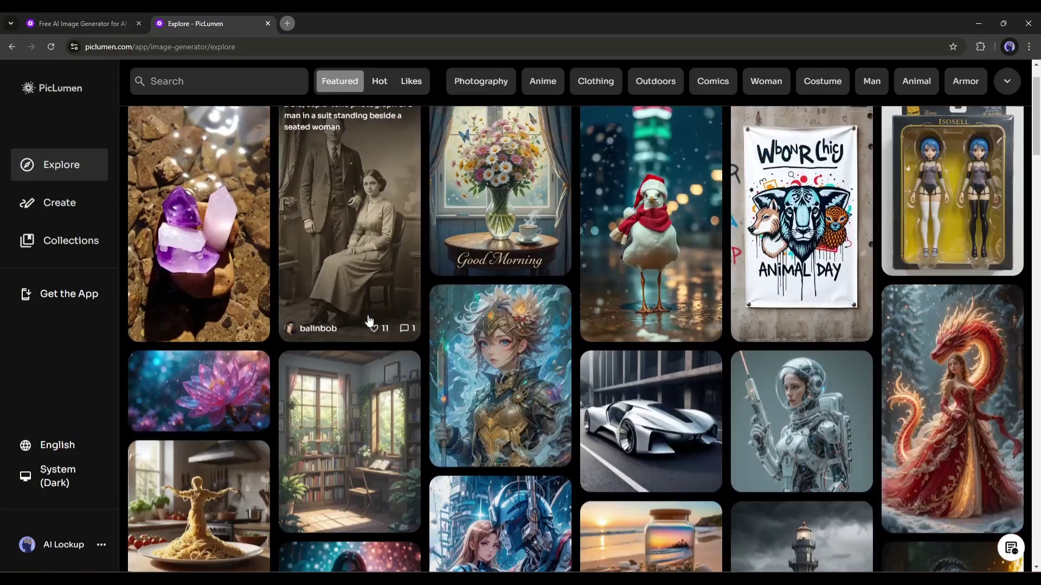
pyautogui.scroll(2, 380, 323)
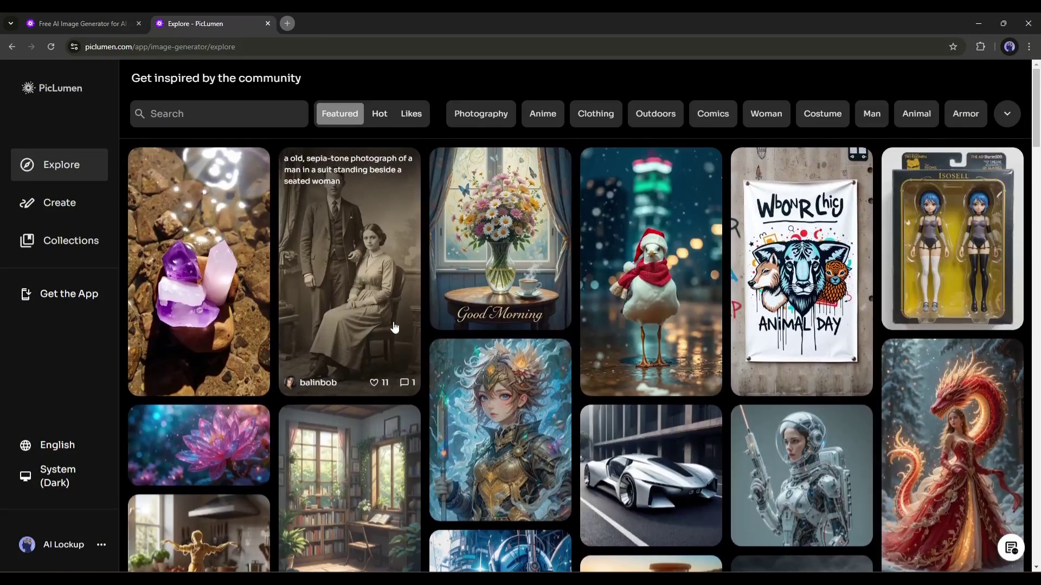
# - On the Create page, type the 22-year-old silver-haired Latina prompt ending 'hyper realistic, 4K resolution, Ultra-HD'
pyautogui.click(59, 205)
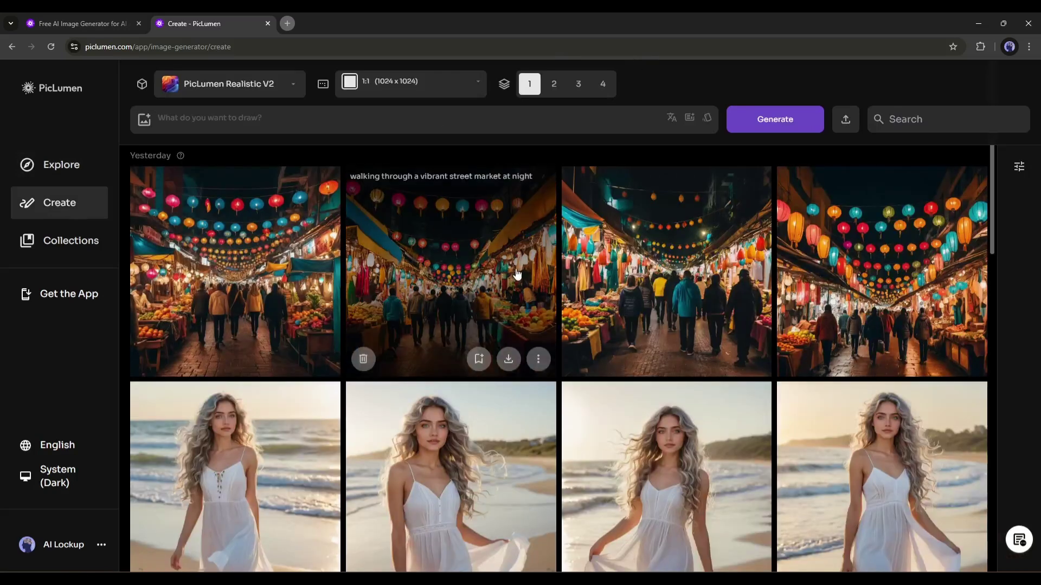
pyautogui.scroll(-7, 596, 260)
pyautogui.scroll(4, 628, 295)
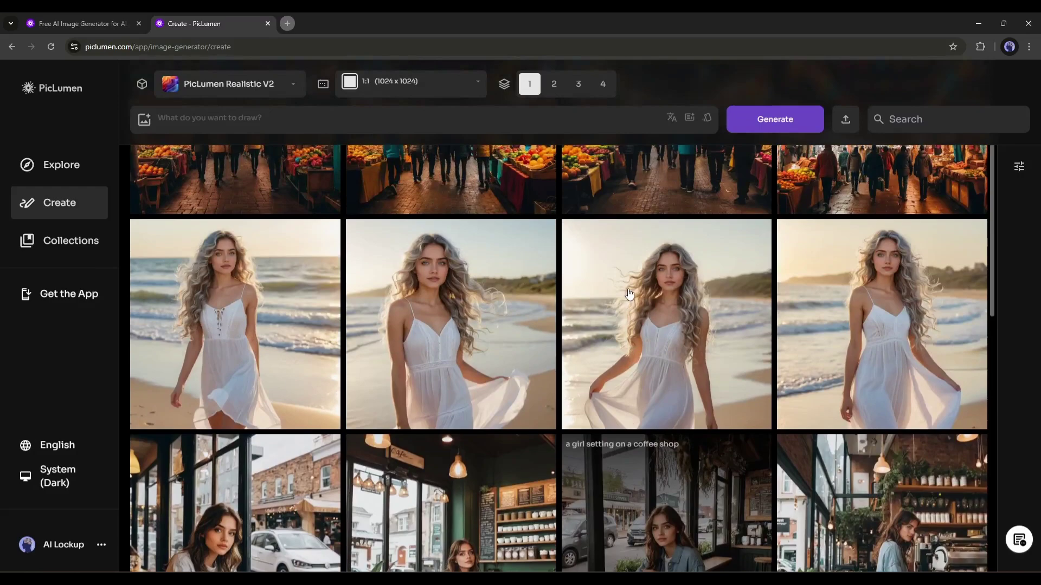
pyautogui.scroll(3, 628, 295)
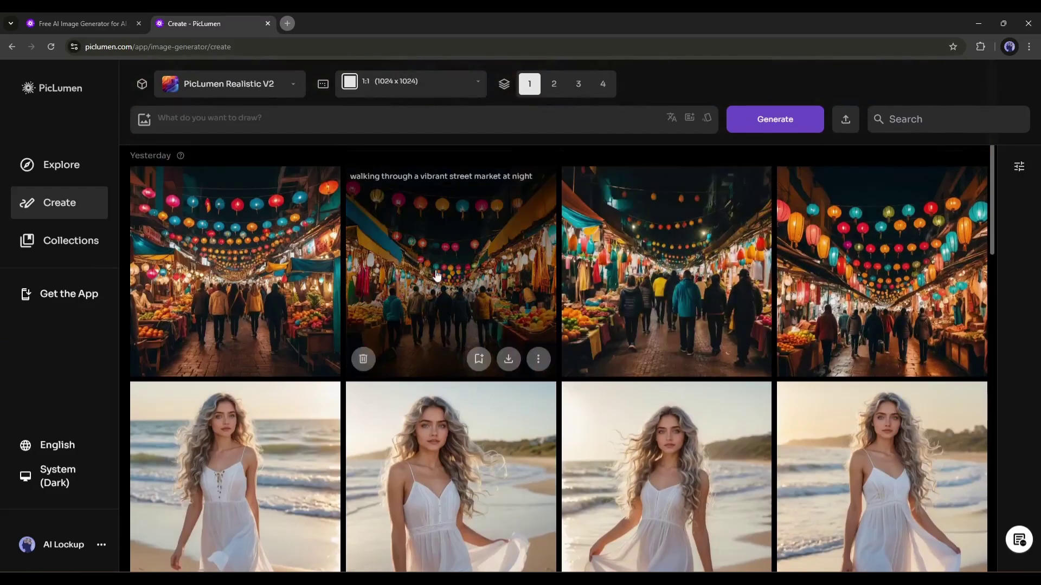
pyautogui.click(305, 118)
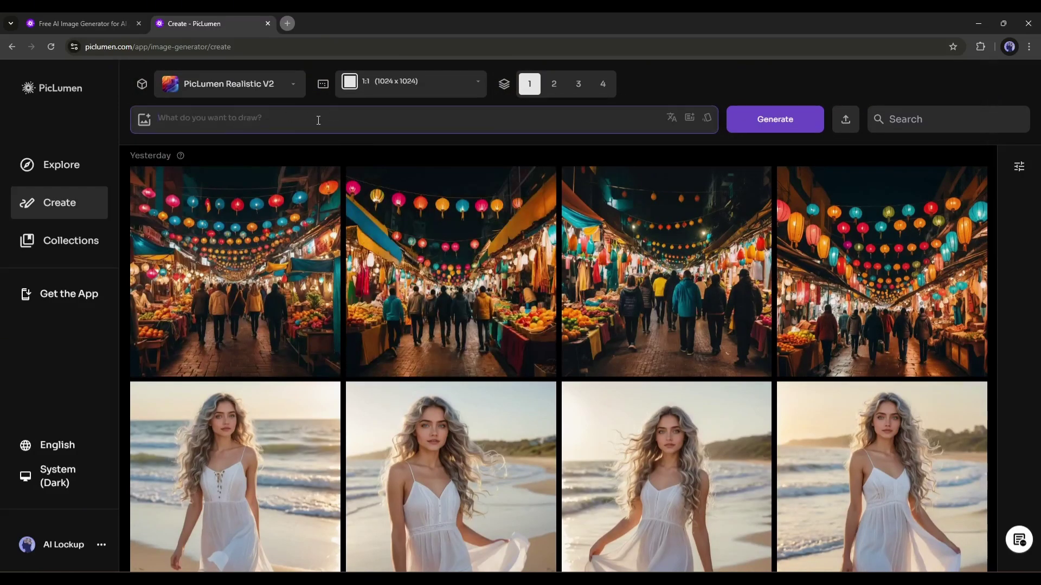
pyautogui.click(291, 121)
pyautogui.write('22 y')
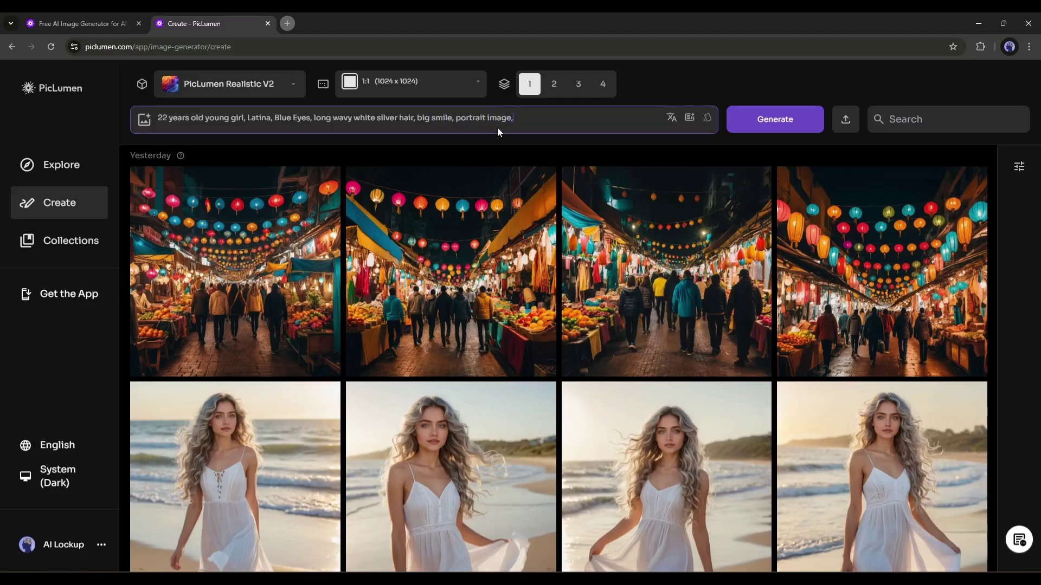
pyautogui.write('hyper realistic, 4K resolution, Ultra-HD')
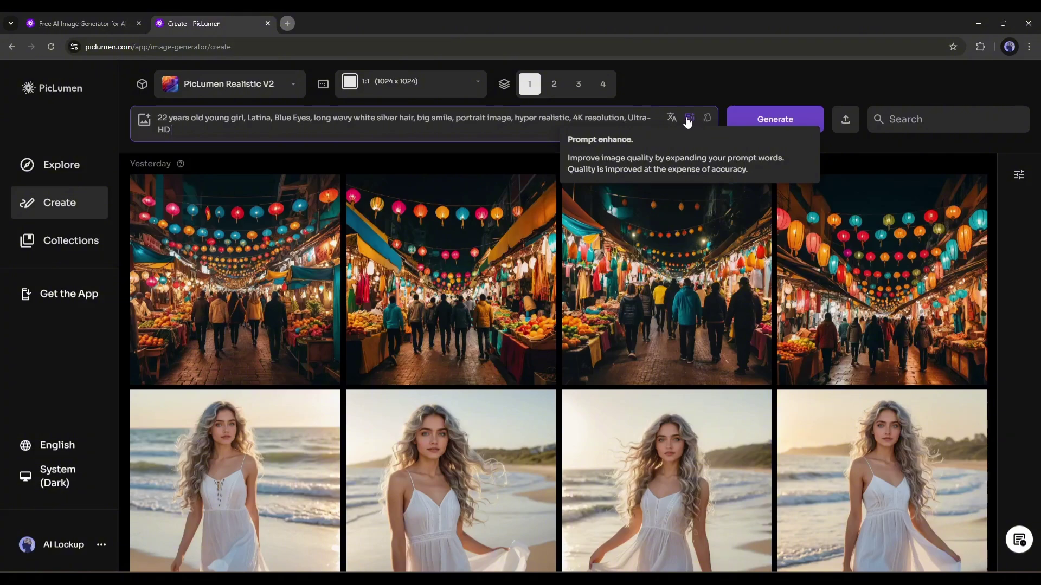
# - Generate the silver-haired portrait, then copy its prompt and paste it back into the prompt box
pyautogui.click(758, 125)
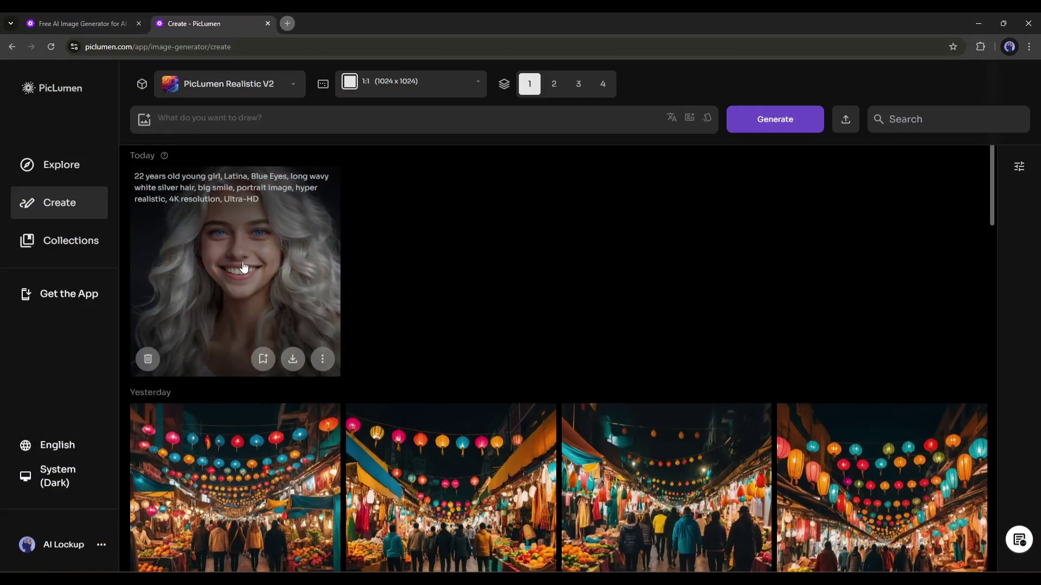
pyautogui.click(243, 261)
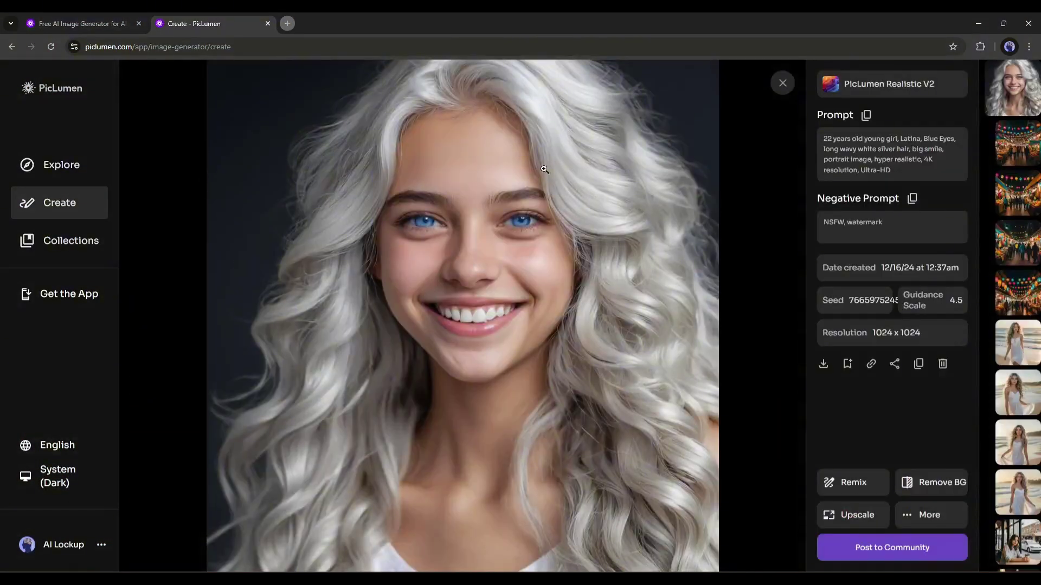
pyautogui.click(782, 83)
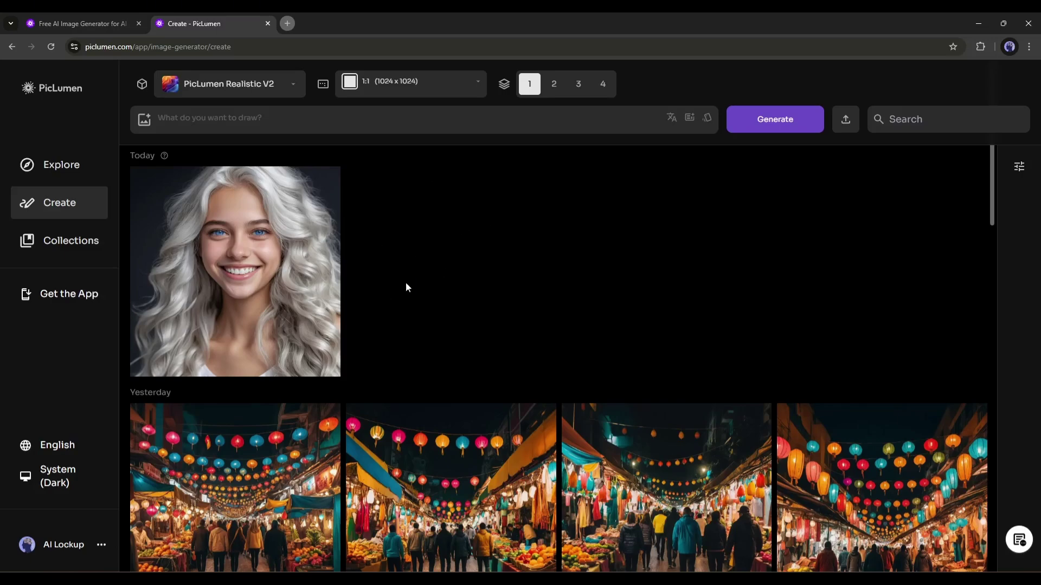
pyautogui.click(281, 118)
pyautogui.hotkey('ctrl', 'v')
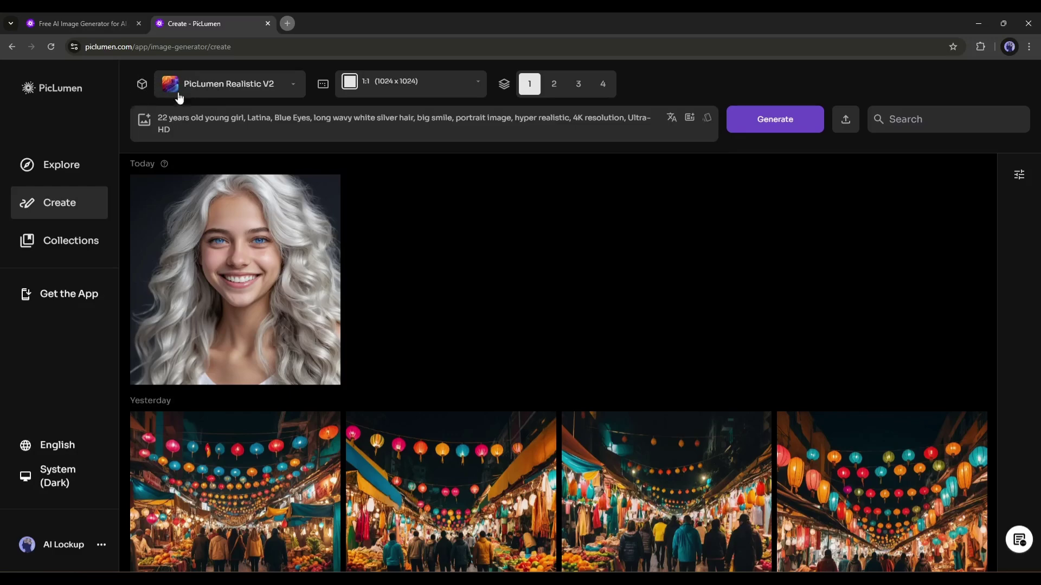
# - Switch the generation model to FLUX.1-schnell
pyautogui.click(232, 87)
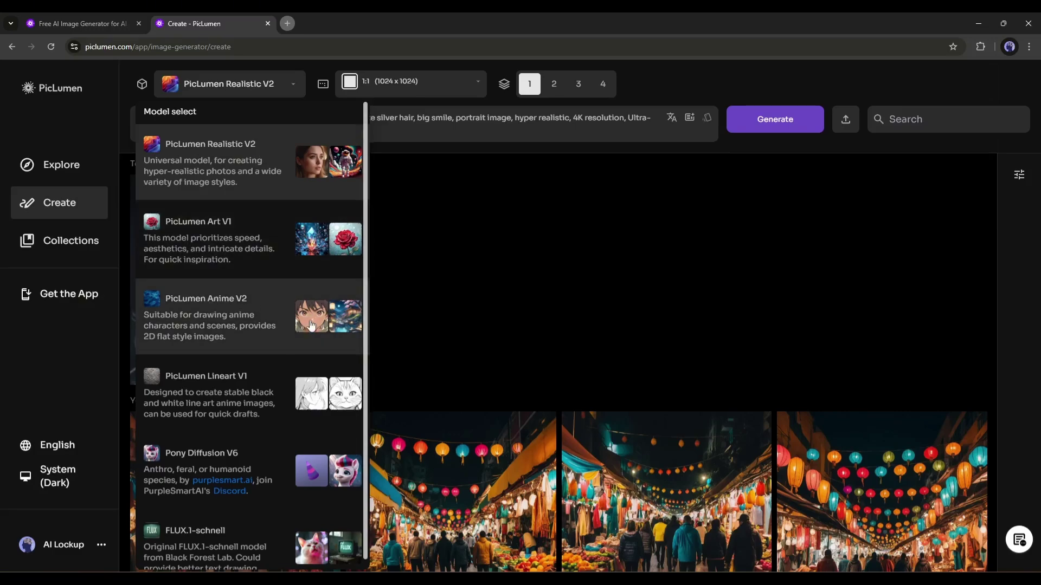
pyautogui.scroll(-1, 320, 328)
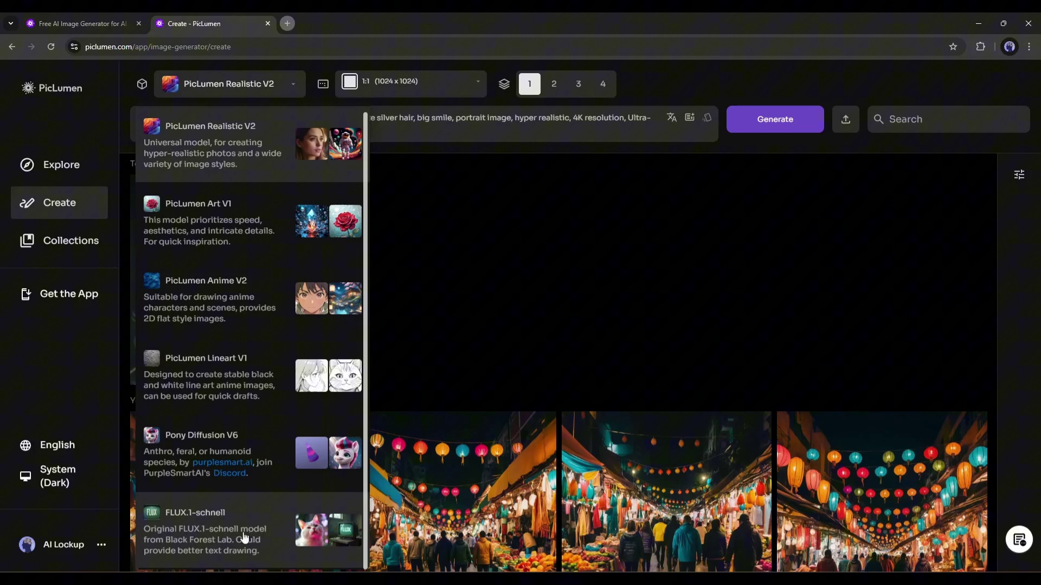
pyautogui.click(226, 538)
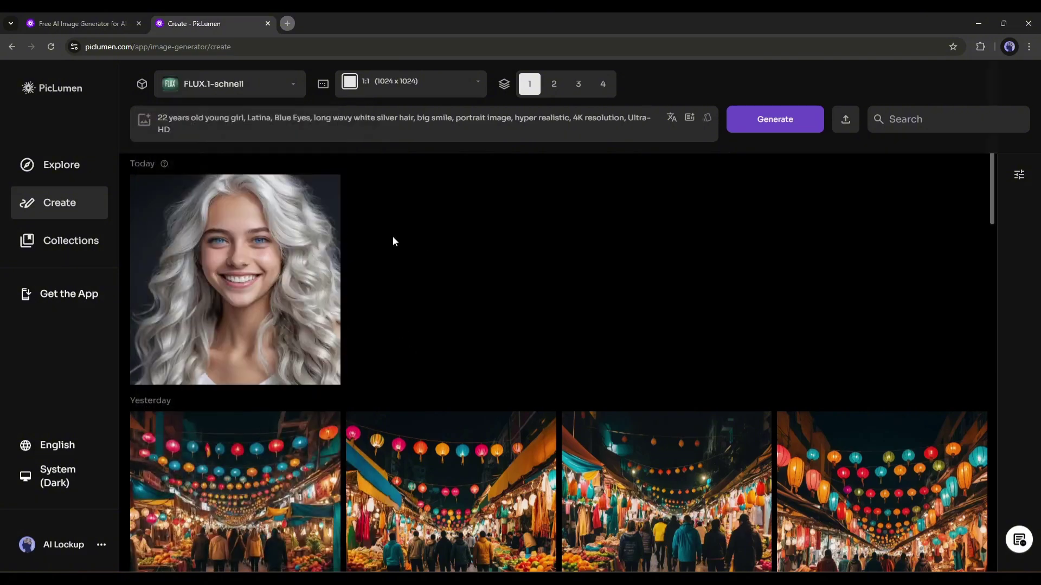
# - Set the aspect ratio to 3:4 (896x1152) portrait
pyautogui.click(396, 86)
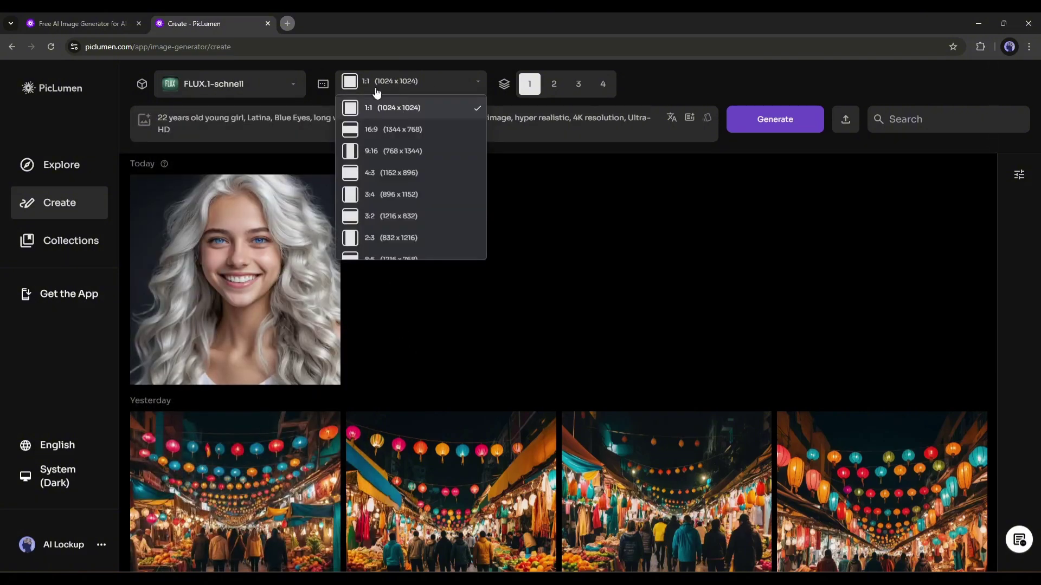
pyautogui.scroll(-1, 427, 139)
pyautogui.scroll(-2, 428, 139)
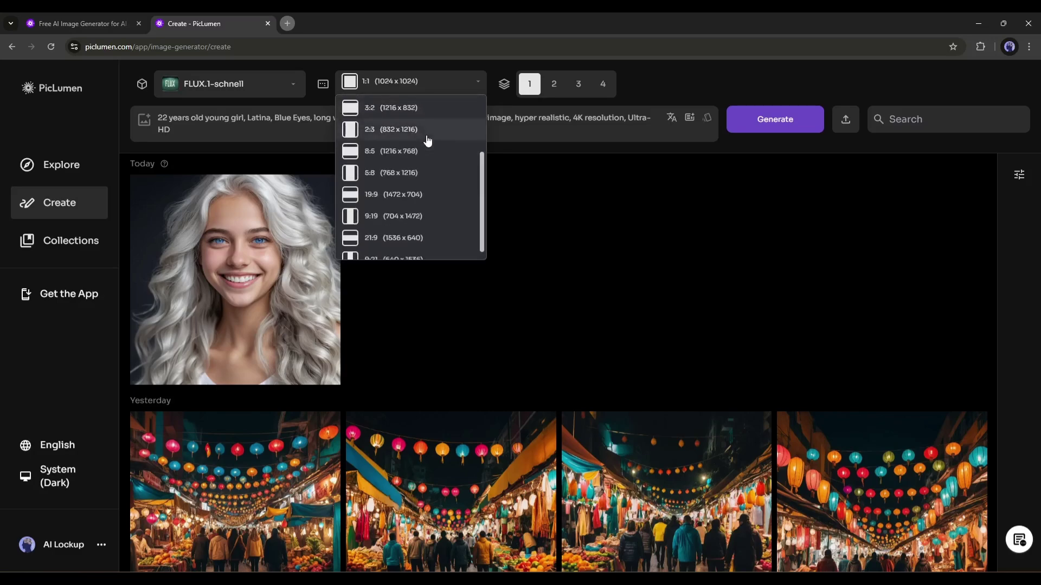
pyautogui.scroll(3, 402, 255)
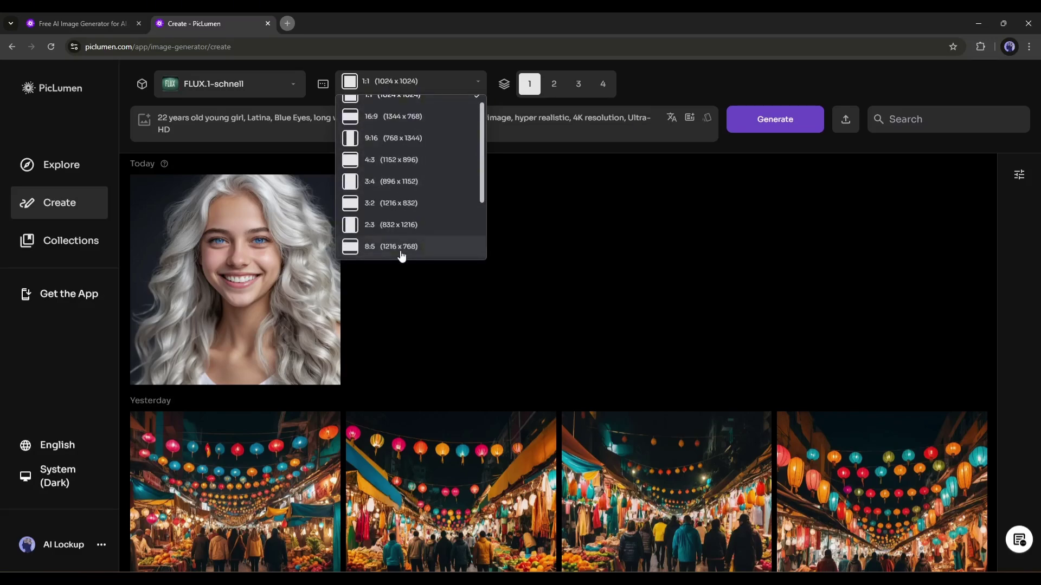
pyautogui.click(379, 203)
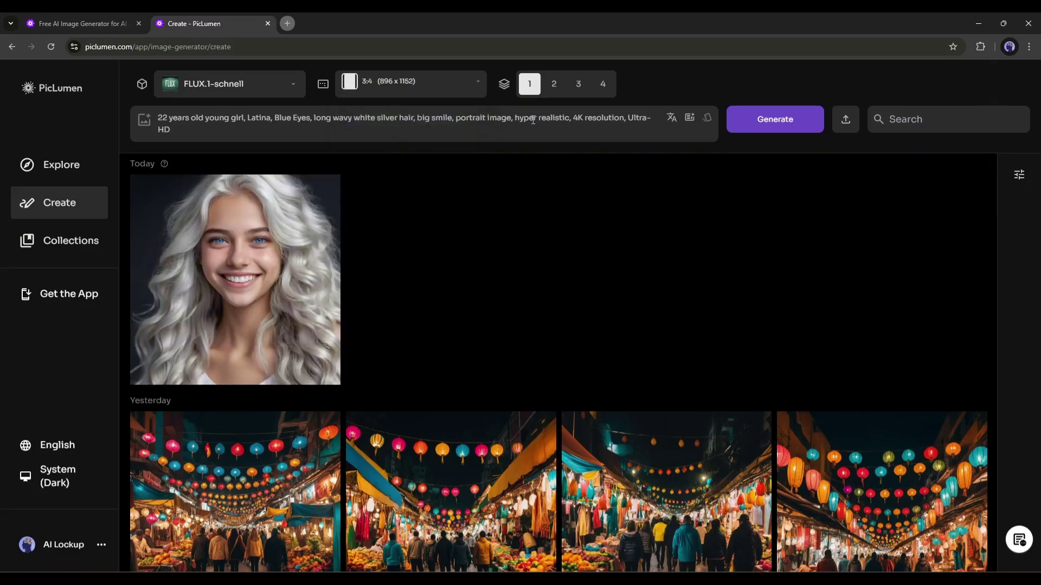
# - Set the image count to 4 and generate four FLUX.1-schnell portraits from the prompt
pyautogui.click(606, 90)
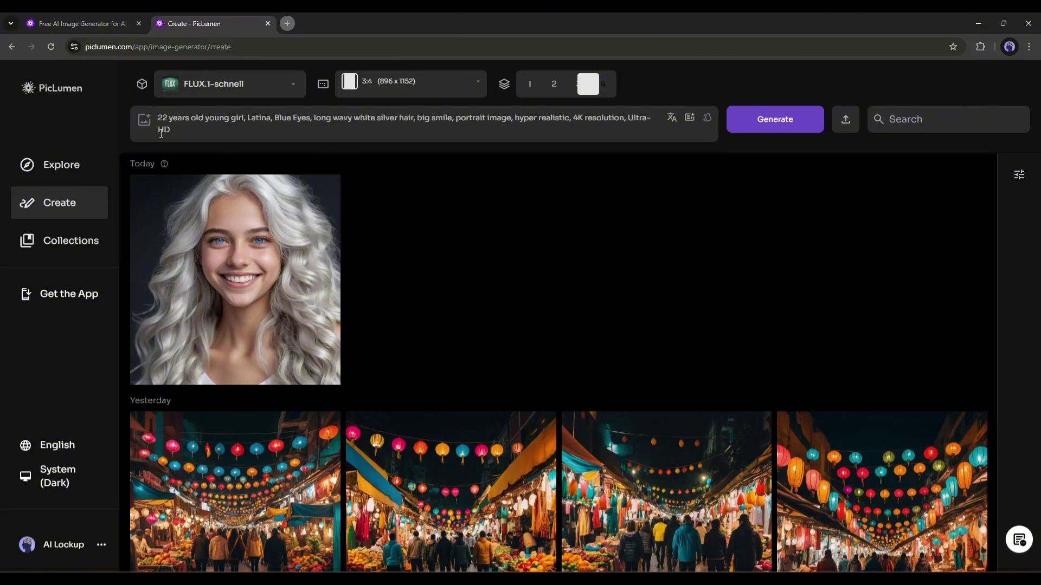
pyautogui.click(220, 128)
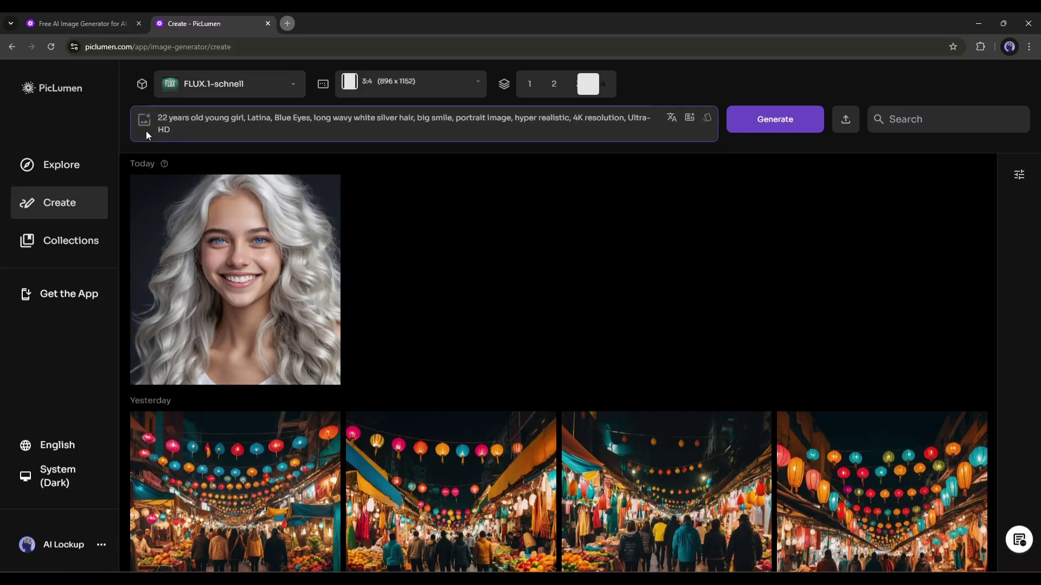
pyautogui.click(797, 123)
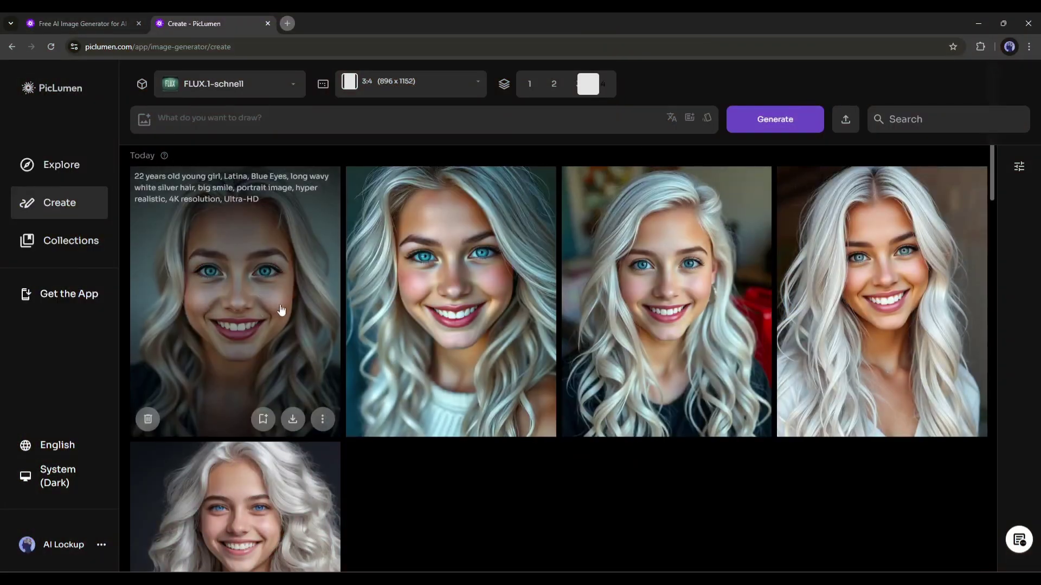
# - View the third new portrait and the earlier silver-haired portrait full size to compare them
pyautogui.click(721, 317)
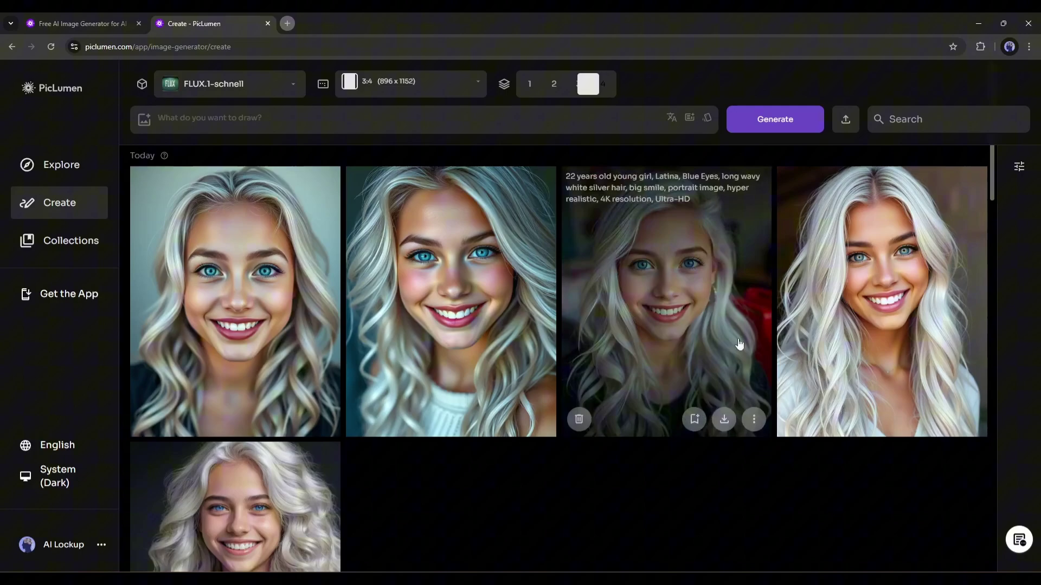
pyautogui.scroll(-3, 727, 344)
pyautogui.click(279, 379)
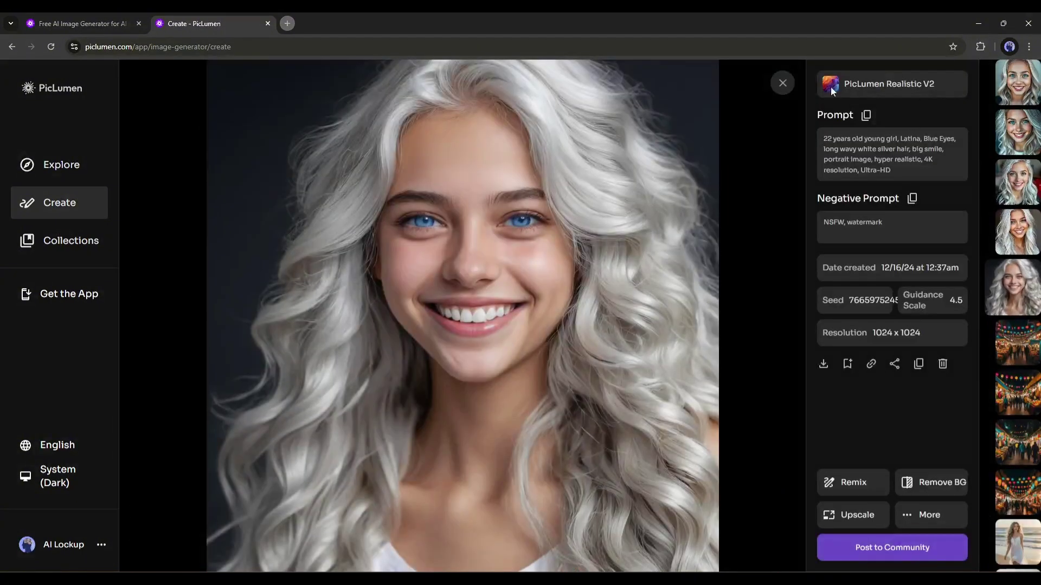
pyautogui.click(783, 84)
pyautogui.scroll(3, 450, 244)
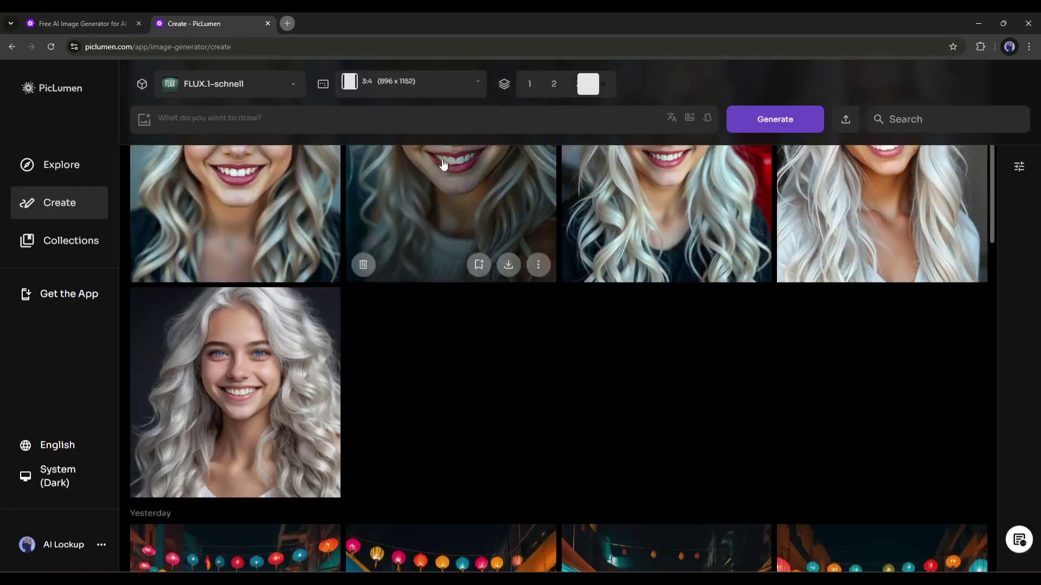
# - Switch the generation model back to PicLumen Realistic V2
pyautogui.click(254, 88)
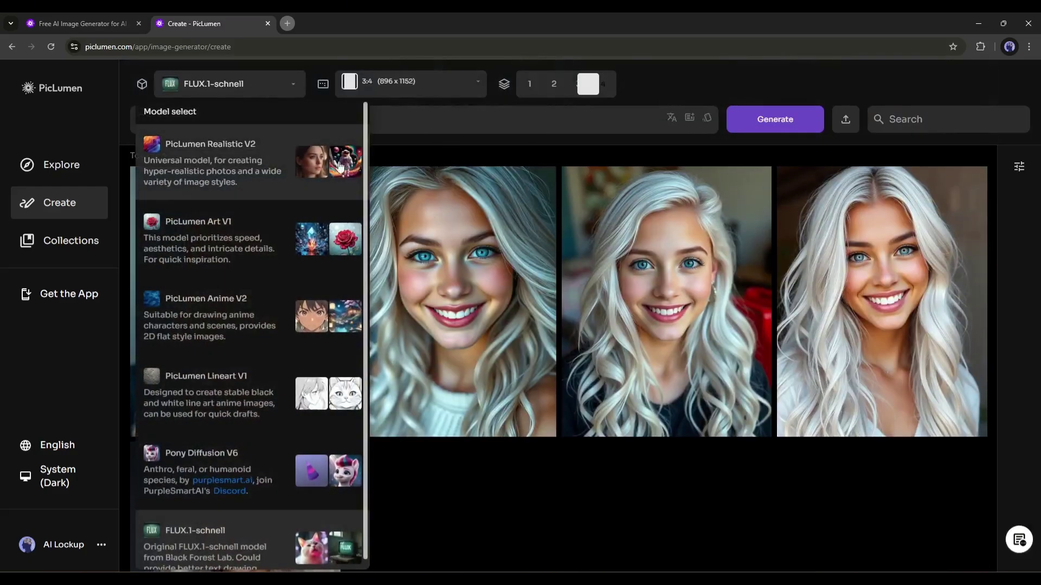
pyautogui.click(248, 179)
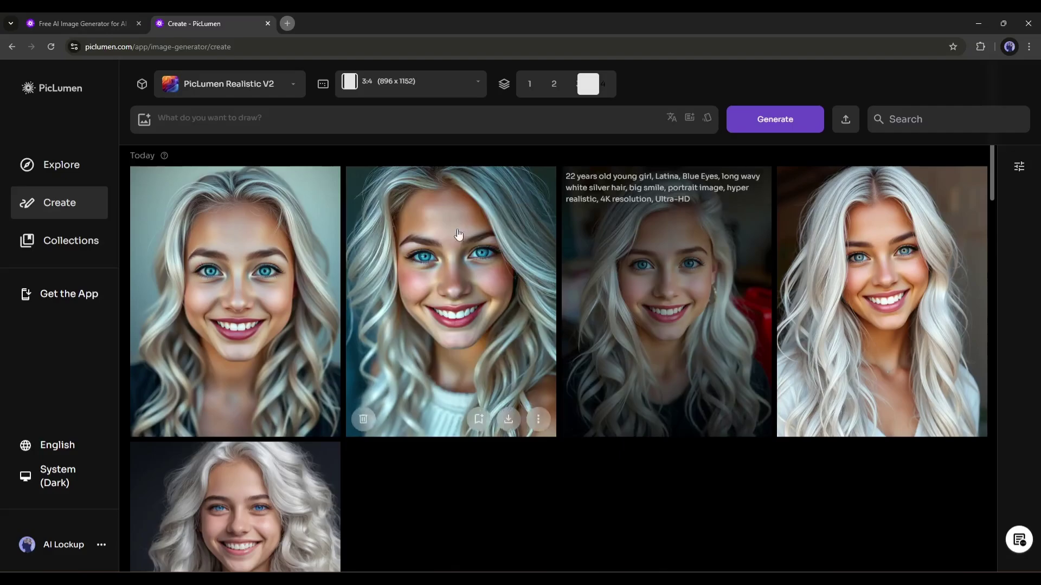
pyautogui.scroll(-9, 406, 327)
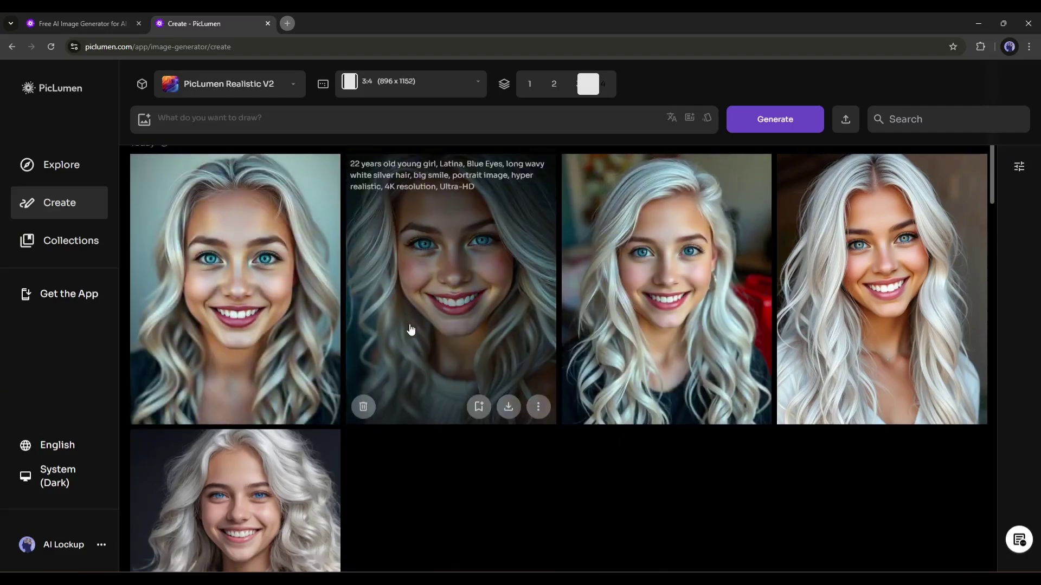
pyautogui.scroll(-15, 417, 331)
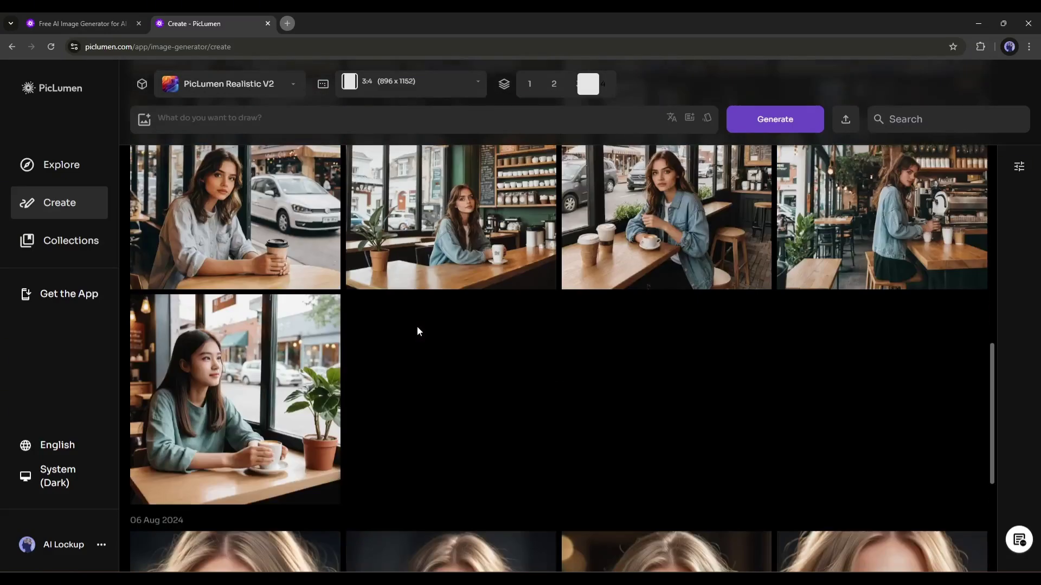
pyautogui.scroll(6, 418, 331)
pyautogui.scroll(18, 418, 326)
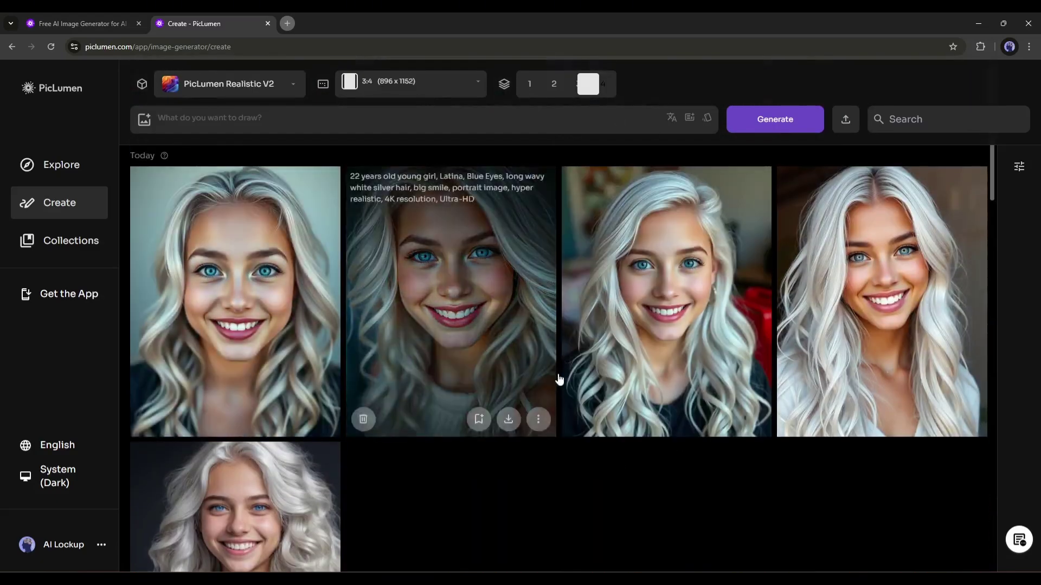
# - Download the bottom silver-haired portrait as a JPG
pyautogui.click(144, 120)
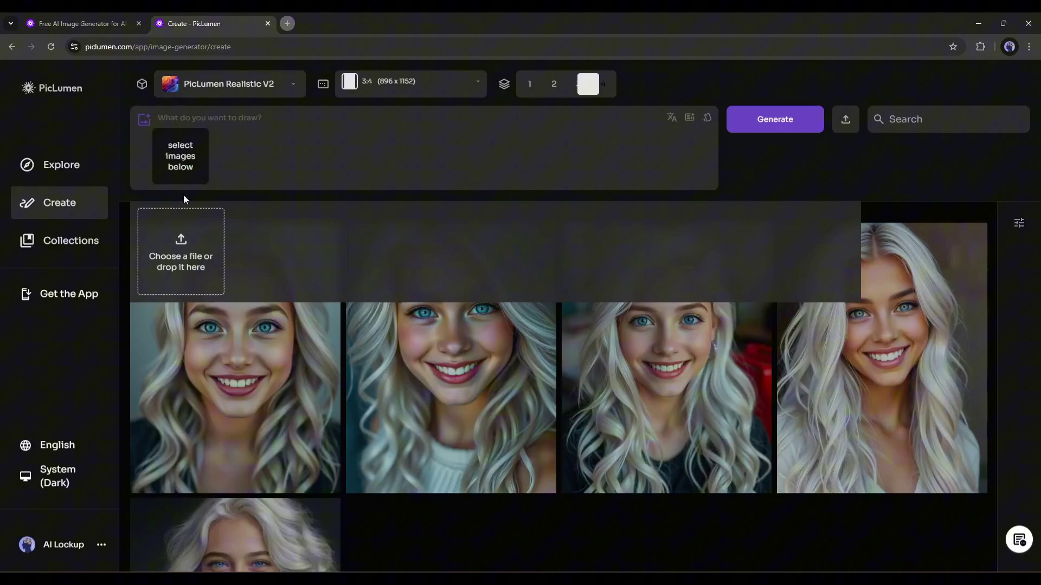
pyautogui.click(805, 187)
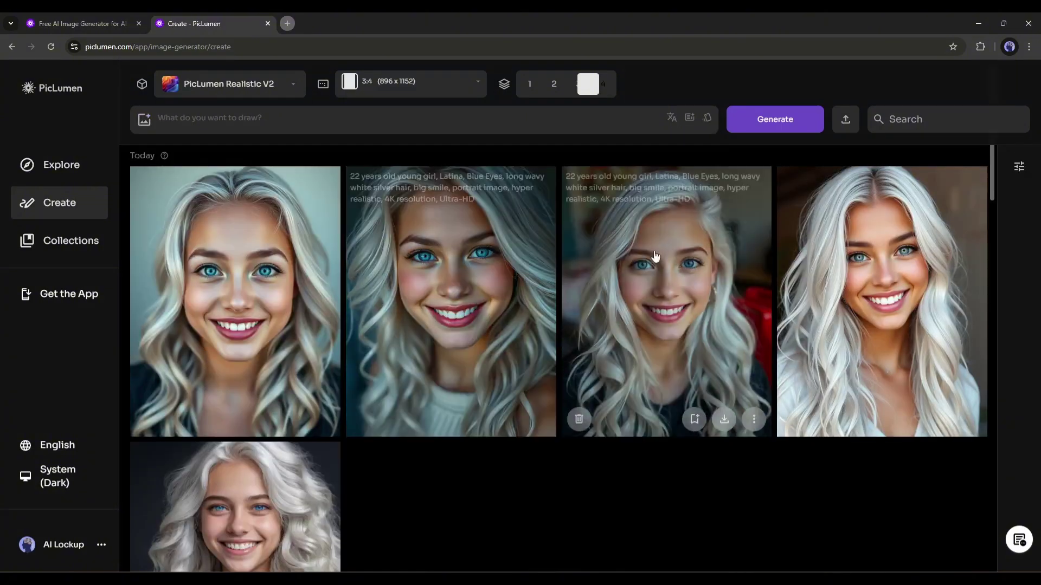
pyautogui.scroll(-5, 488, 237)
pyautogui.click(277, 322)
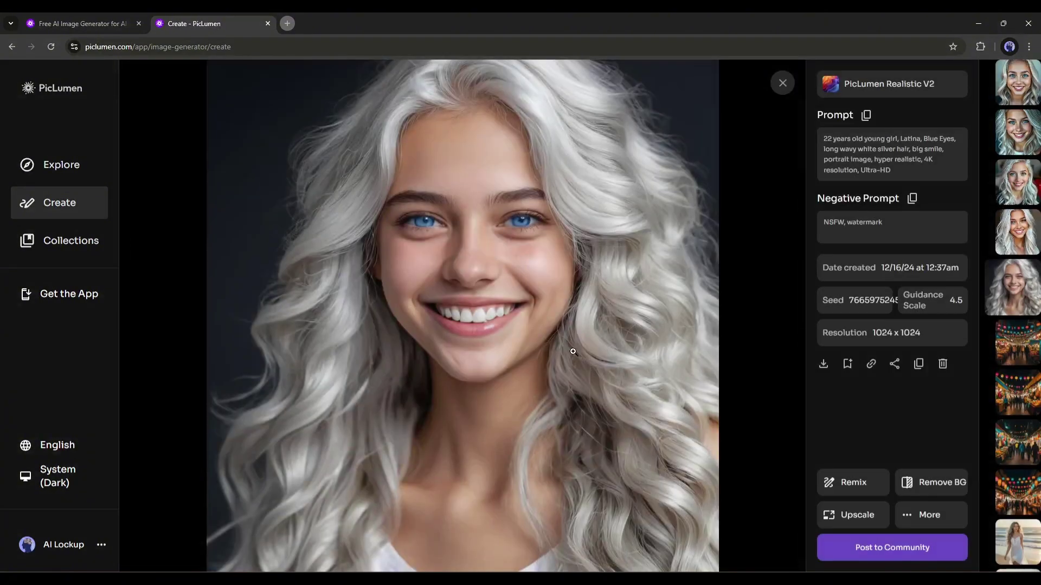
pyautogui.click(828, 371)
pyautogui.click(900, 396)
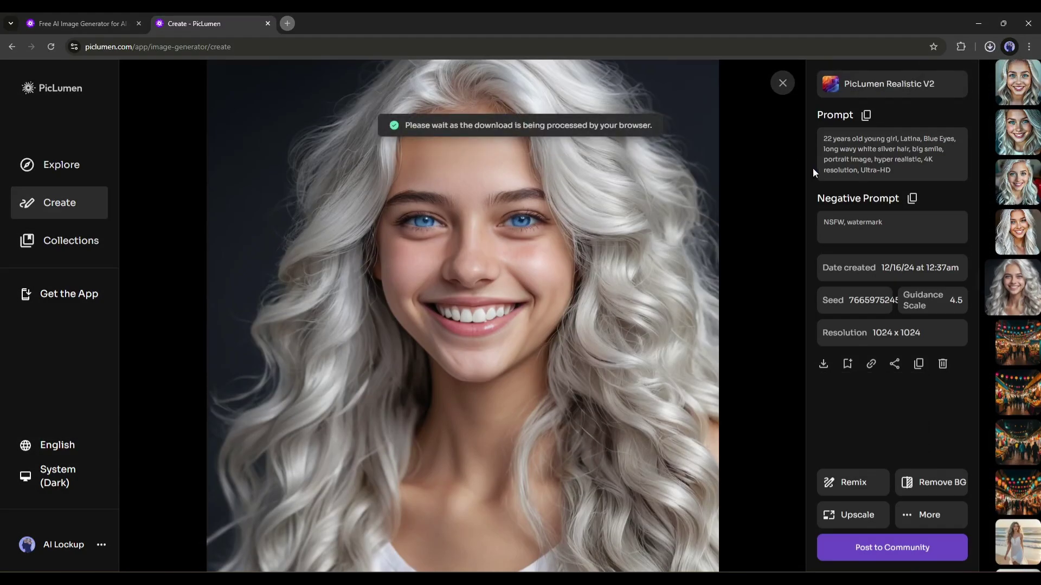
pyautogui.click(782, 83)
pyautogui.scroll(5, 635, 284)
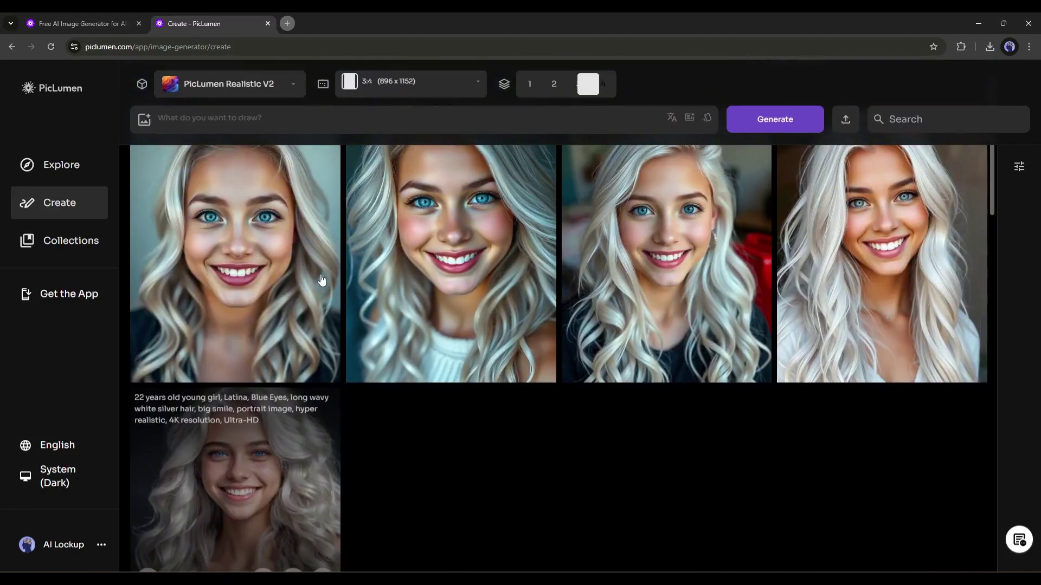
# - Upload the downloaded portrait from Downloads as the prompt's Content Ref image reference
pyautogui.click(144, 119)
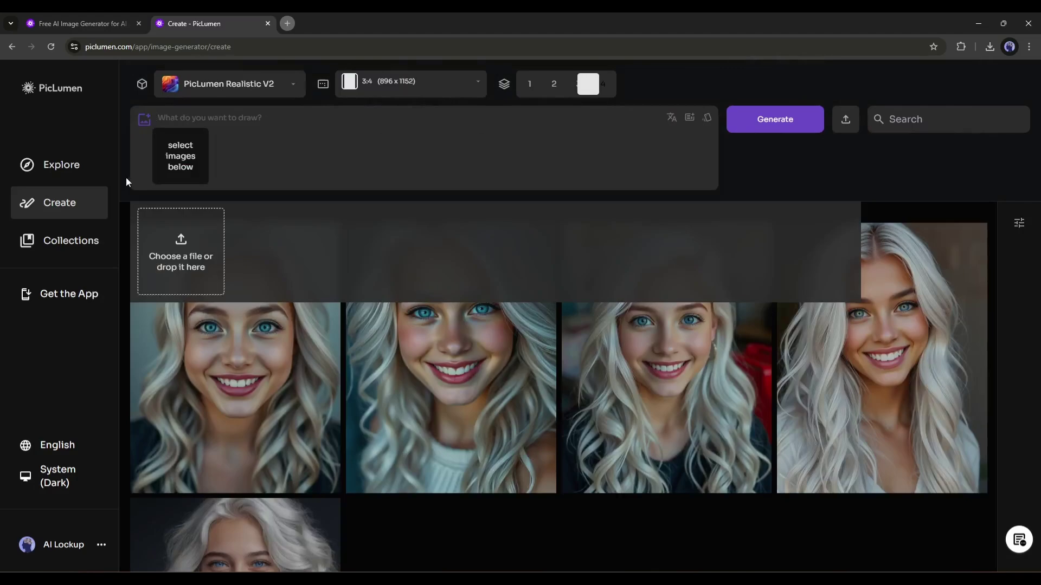
pyautogui.click(184, 241)
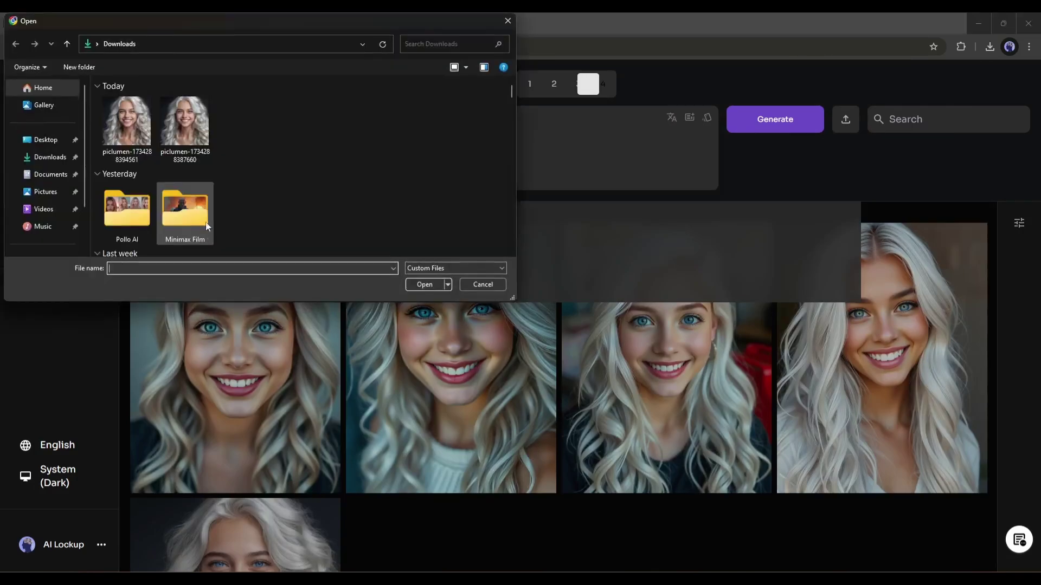
pyautogui.doubleClick(136, 133)
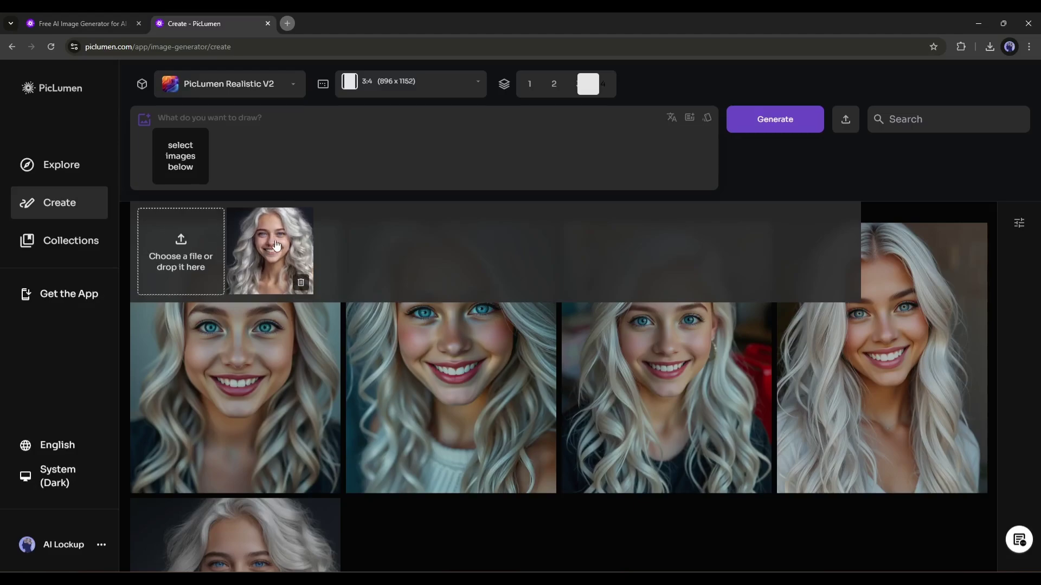
pyautogui.click(271, 246)
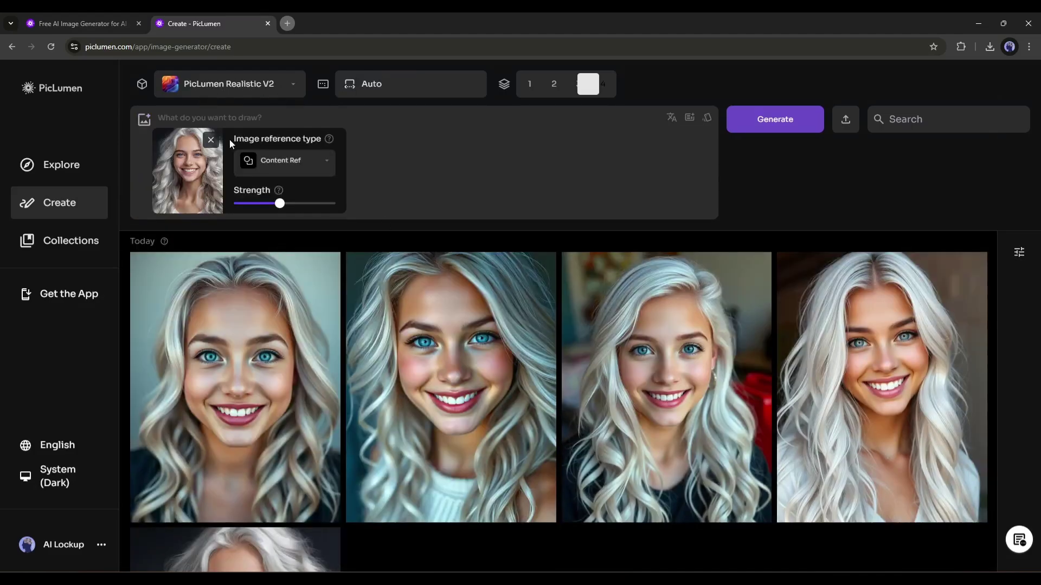
# - Set the reference to Character Ref at strength 0.8 and type 'a girl sitting in a coffee shop'
pyautogui.moveTo(229, 139); pyautogui.dragTo(325, 139)
pyautogui.moveTo(329, 139)
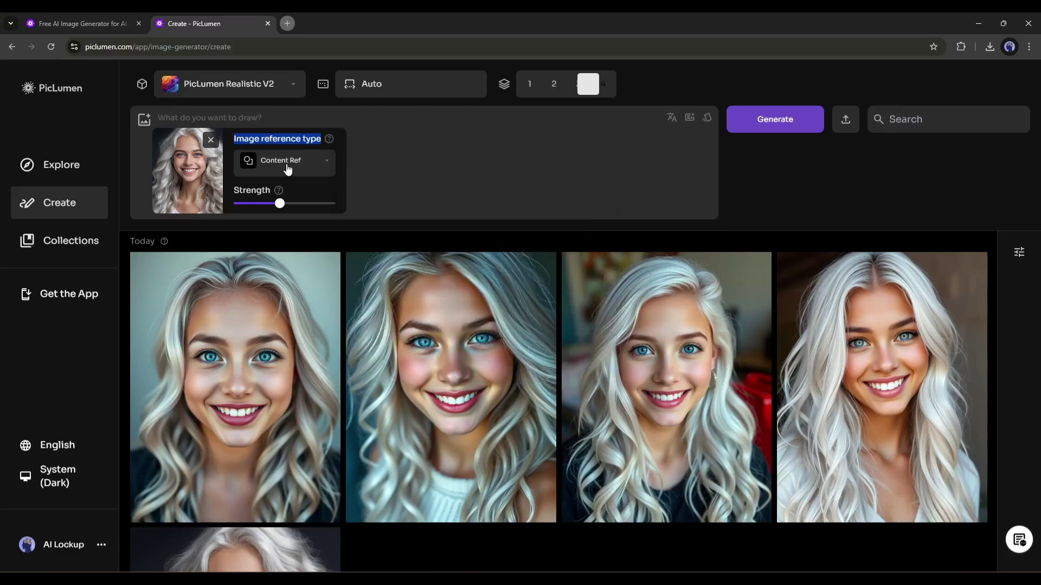
pyautogui.click(284, 161)
pyautogui.click(290, 232)
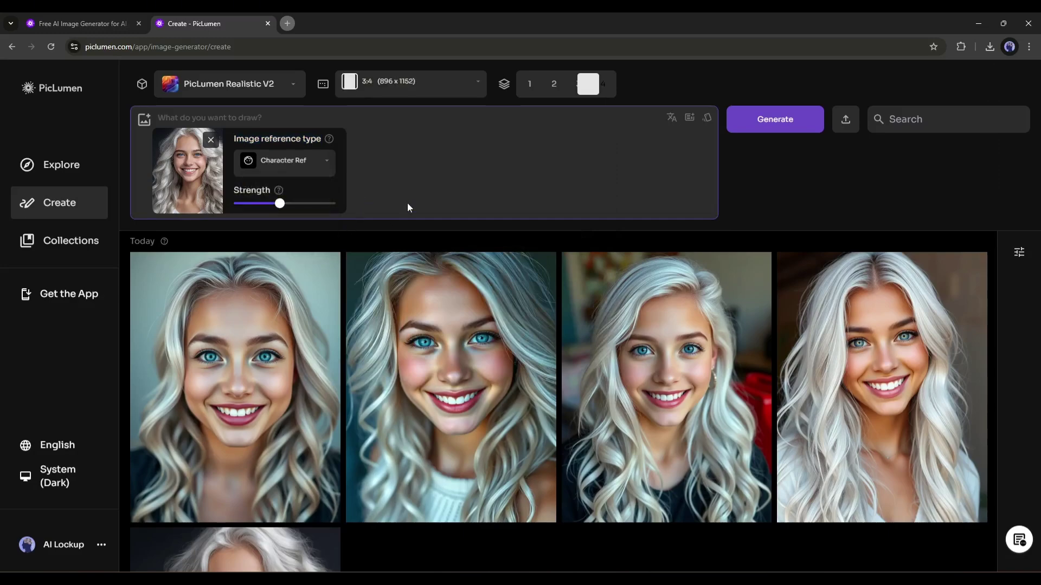
pyautogui.moveTo(280, 210)
pyautogui.moveTo(279, 210); pyautogui.dragTo(310, 205)
pyautogui.write('a girl sitting in a coffee shop')
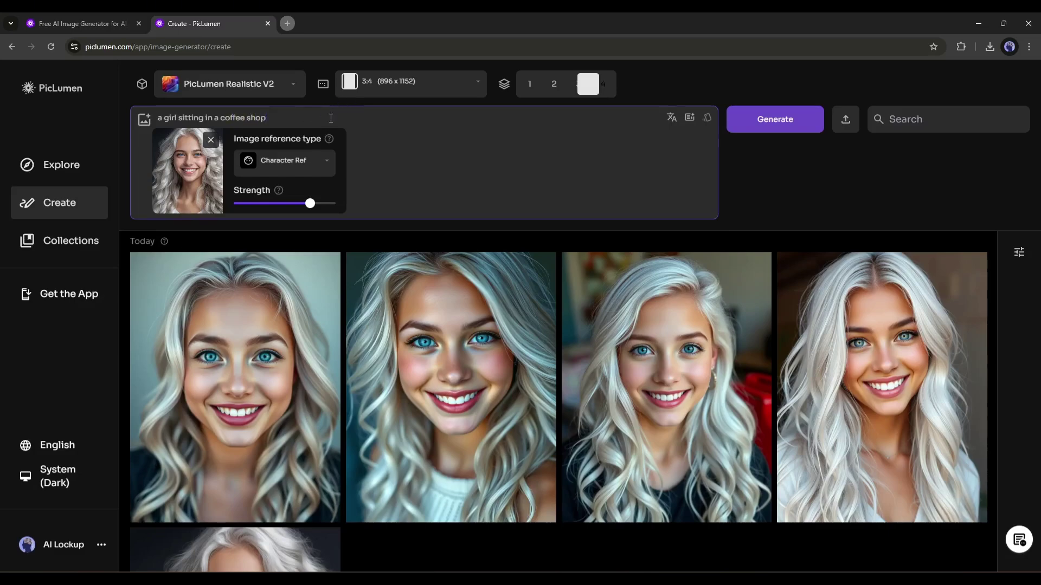
# - Generate the four coffee-shop images and view the fourth one full size
pyautogui.click(774, 129)
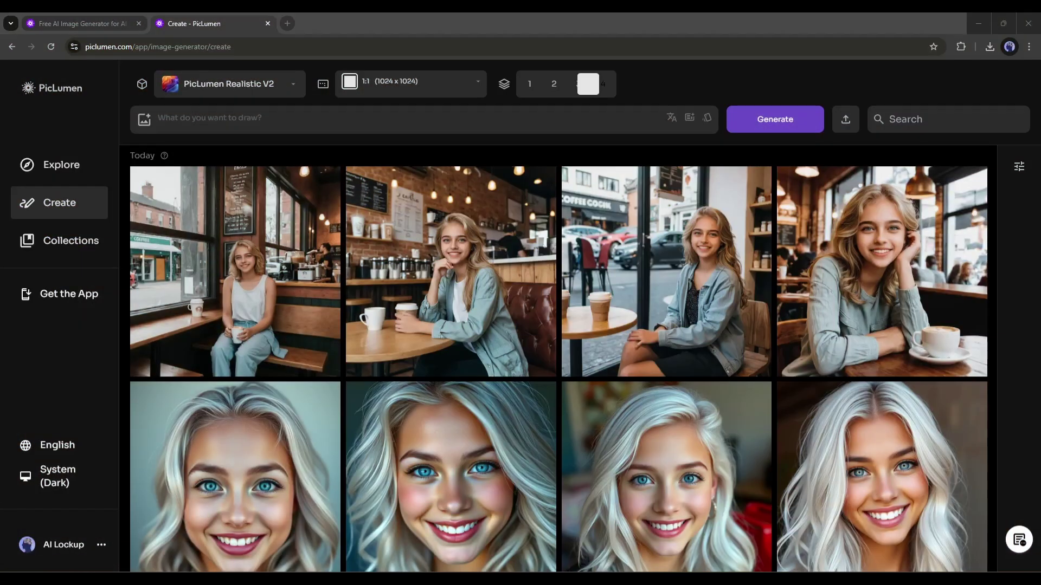
pyautogui.moveTo(266, 295)
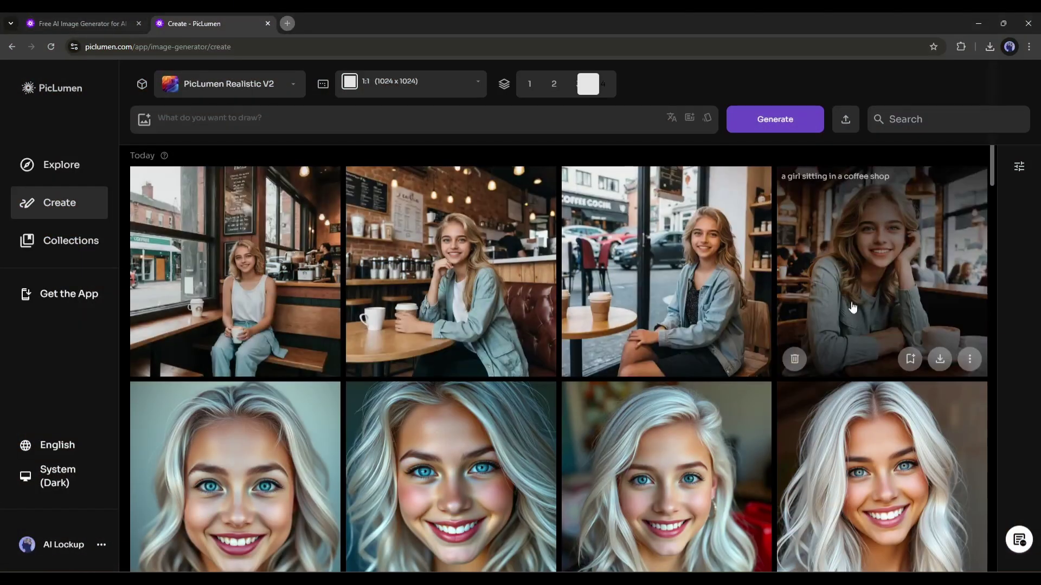
pyautogui.scroll(-2, 311, 295)
pyautogui.scroll(-2, 311, 296)
pyautogui.scroll(4, 845, 275)
pyautogui.scroll(-4, 375, 439)
pyautogui.scroll(4, 377, 438)
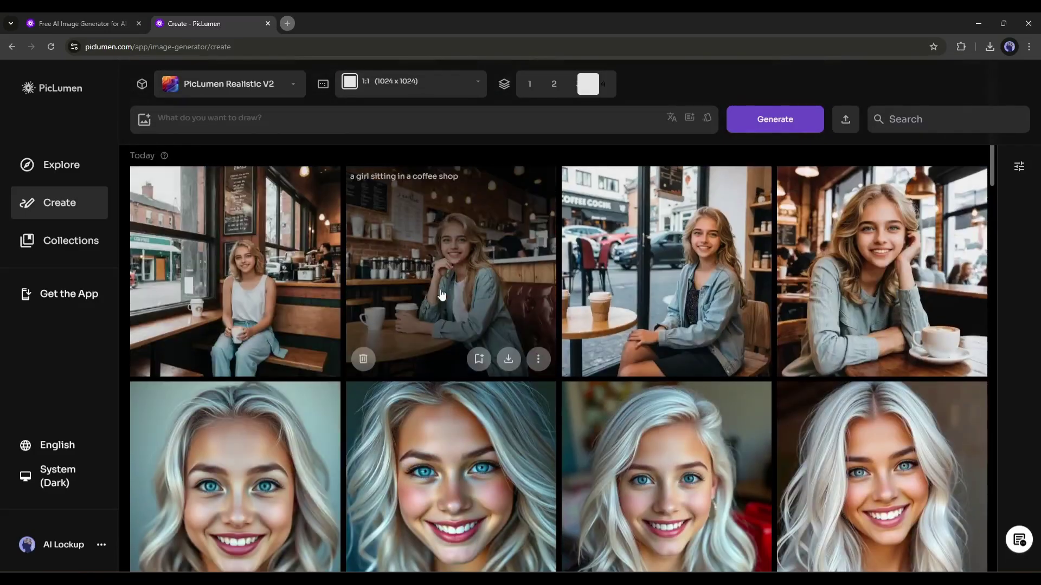
pyautogui.click(891, 282)
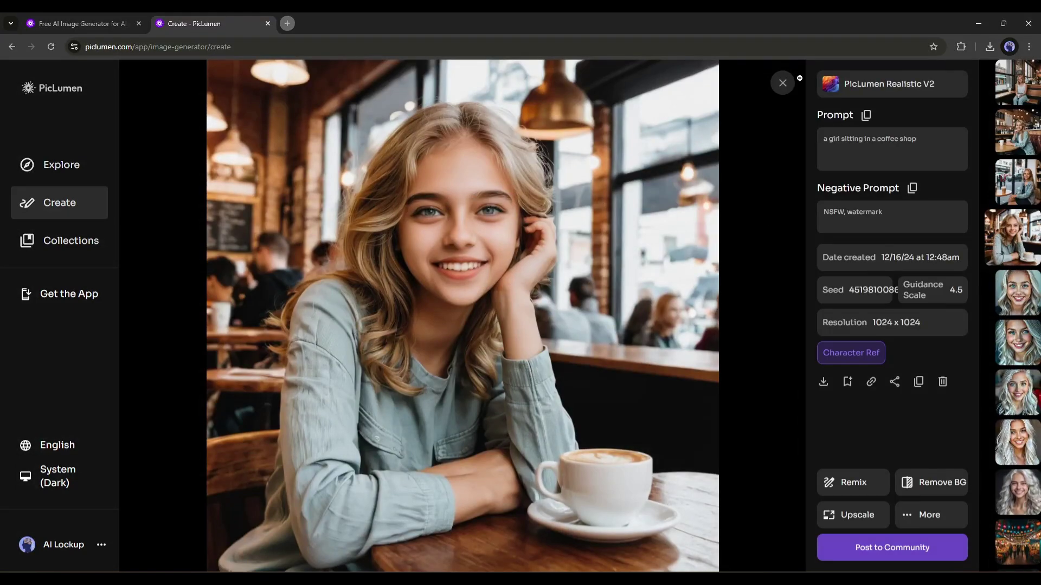
pyautogui.click(782, 83)
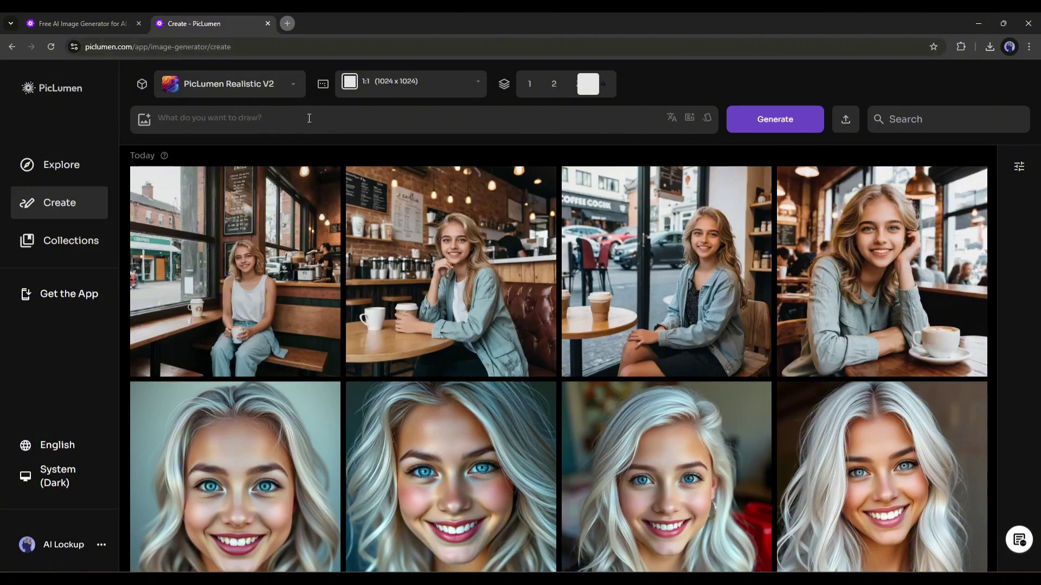
# - Paste the night-market prompt, add the portrait as Character Ref, and choose 16:9 (1344x768)
pyautogui.click(262, 119)
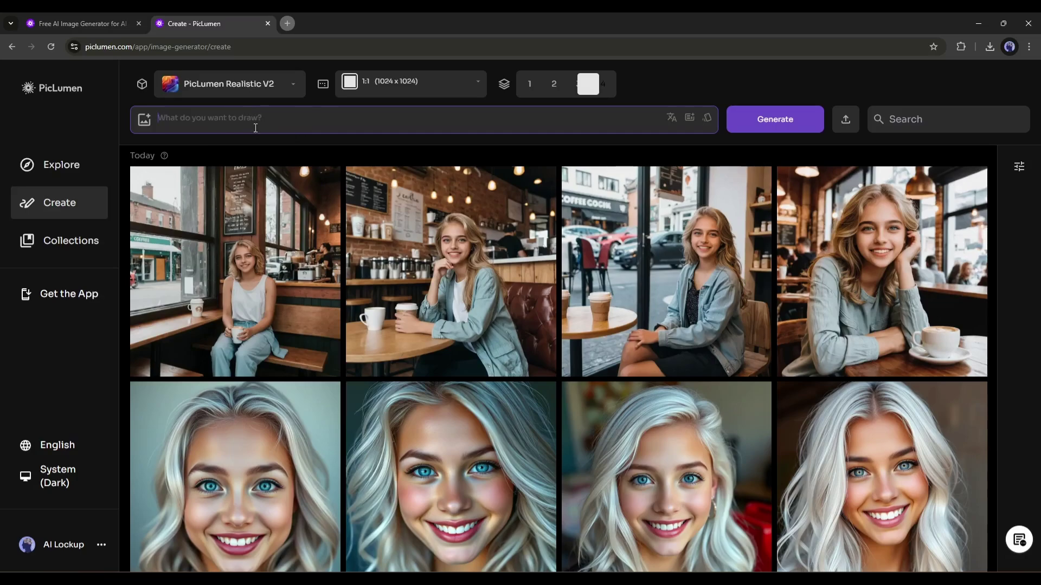
pyautogui.write('22-year-old Latina girl with long wavy white-silver hair and blue eyes, walking through a vibrant street market at night. Colorful lanterns hang overhead, and the air is filled with the warm glow of string lights. She is wearing a stylish summer dress and holding a small bouquet of fresh flowers. Her expression is curious and delighted. Shot with a wide aperture for a shallow depth of field. Ultra HD, high resolution, crisp details.')
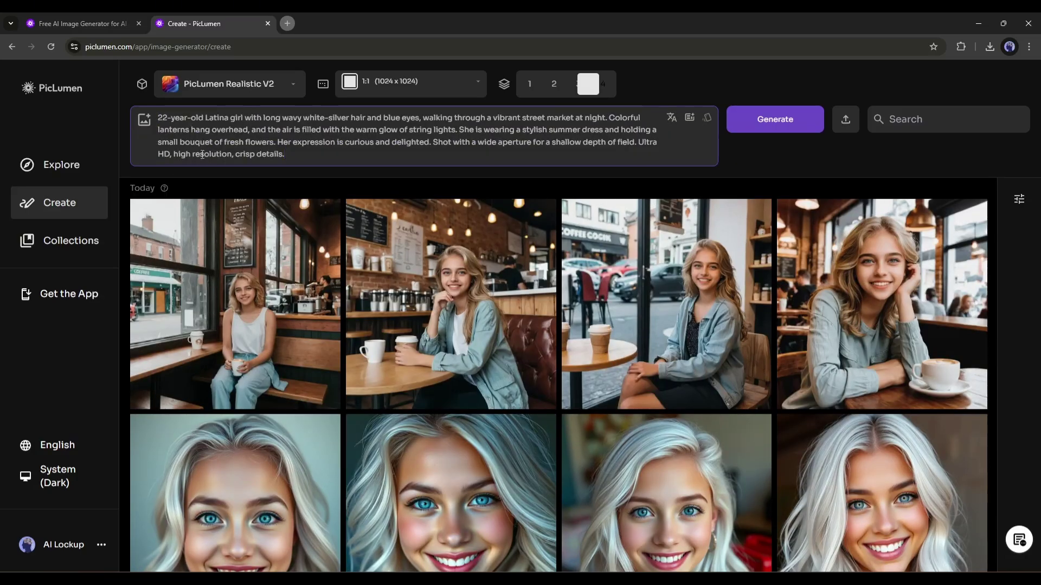
pyautogui.click(145, 122)
pyautogui.moveTo(218, 219); pyautogui.dragTo(276, 285)
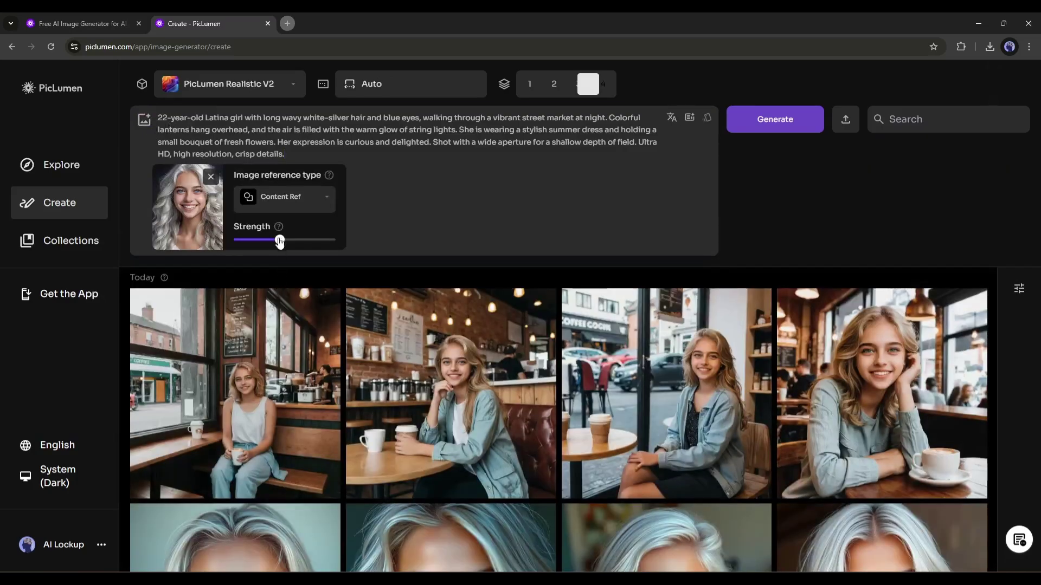
pyautogui.click(293, 198)
pyautogui.click(295, 268)
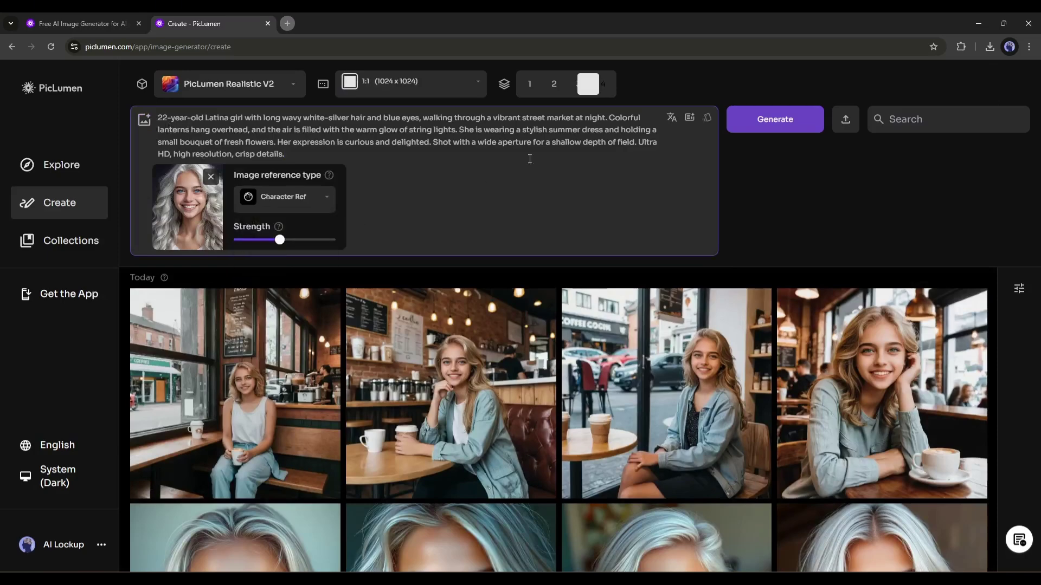
pyautogui.click(400, 90)
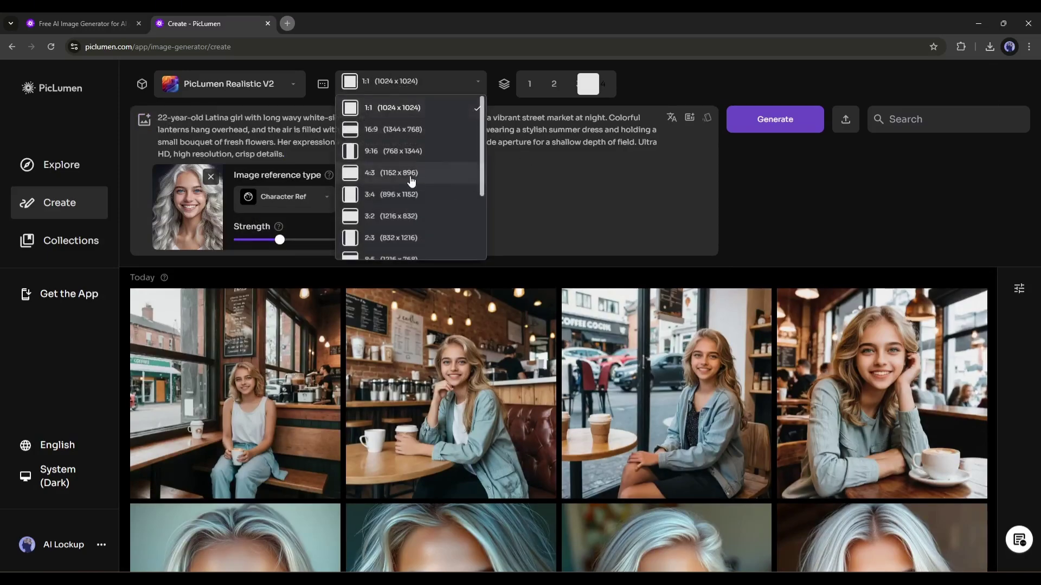
pyautogui.click(393, 133)
# - Generate the lantern night-market images and view the first result full size
pyautogui.click(775, 119)
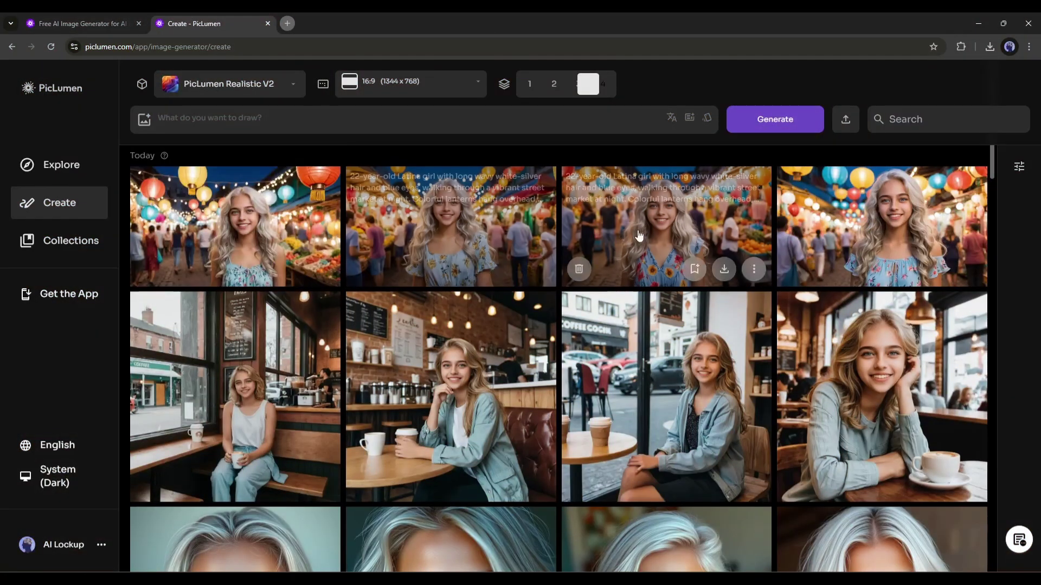
pyautogui.click(236, 228)
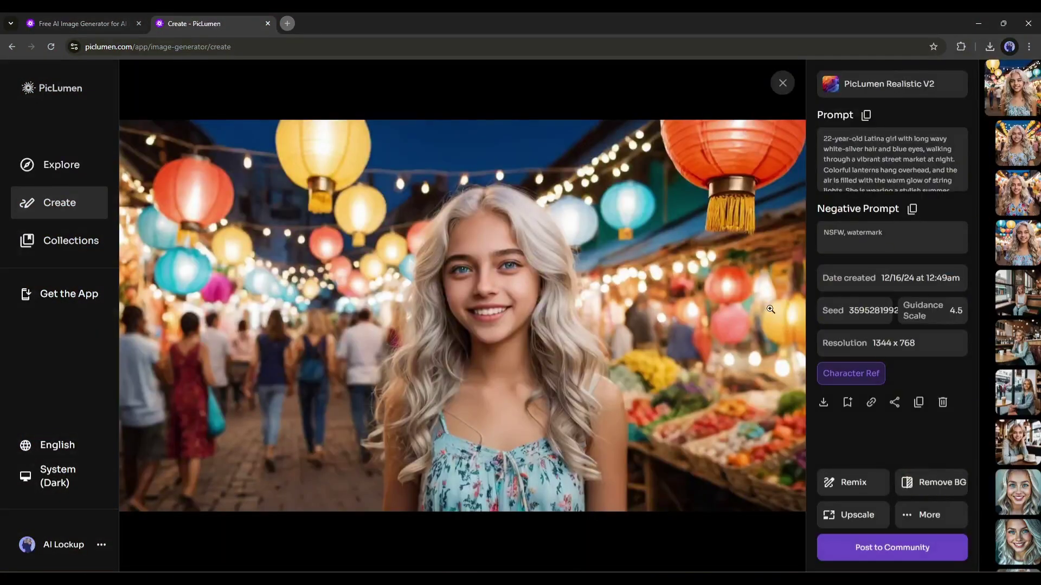
pyautogui.scroll(-3, 751, 208)
pyautogui.scroll(3, 748, 212)
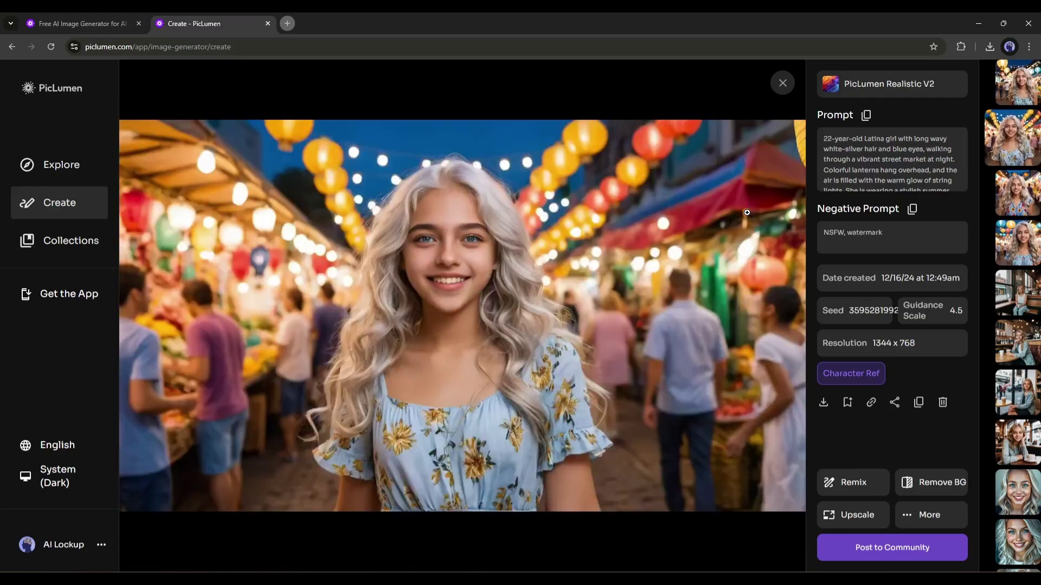
pyautogui.scroll(-2, 747, 213)
pyautogui.scroll(3, 747, 212)
pyautogui.scroll(-3, 747, 212)
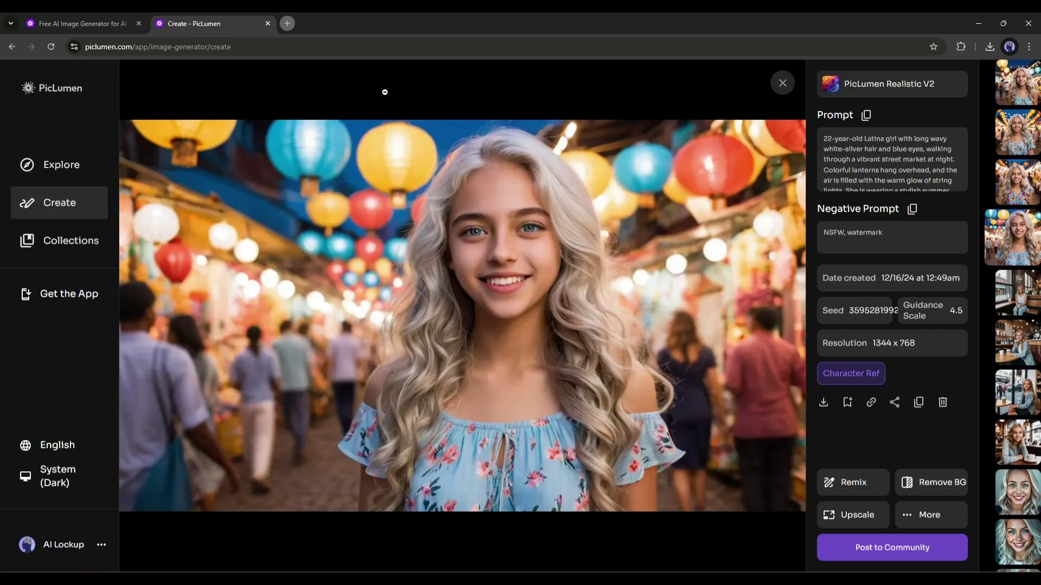
pyautogui.click(782, 82)
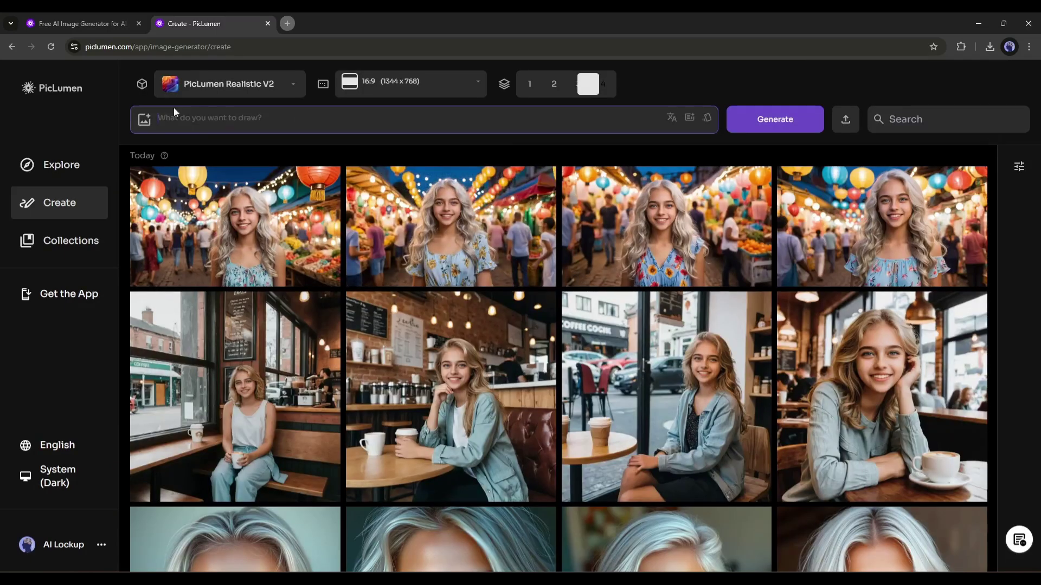
# - Generate the meadow-swing prompt using the girl's portrait as a Character Ref image reference
pyautogui.write('22-year-old Latina girl with long wavy white-silver hair and blue eyes, sitting on a swing in a sunny meadow. The grass is dotted with wildflowers, and the sky is bright blue. She is wearing a light yellow sundress, her expression radiant and carefree. Shot with backlighting that creates a soft, ethereal glow around her. Ultra HD, high resolution, crisp details.')
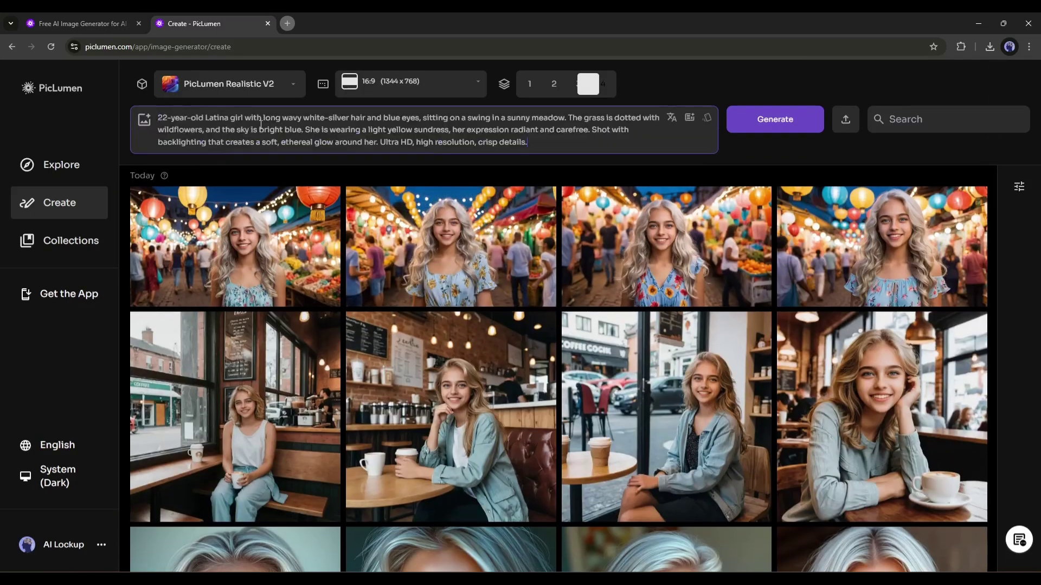
pyautogui.click(143, 119)
pyautogui.click(279, 234)
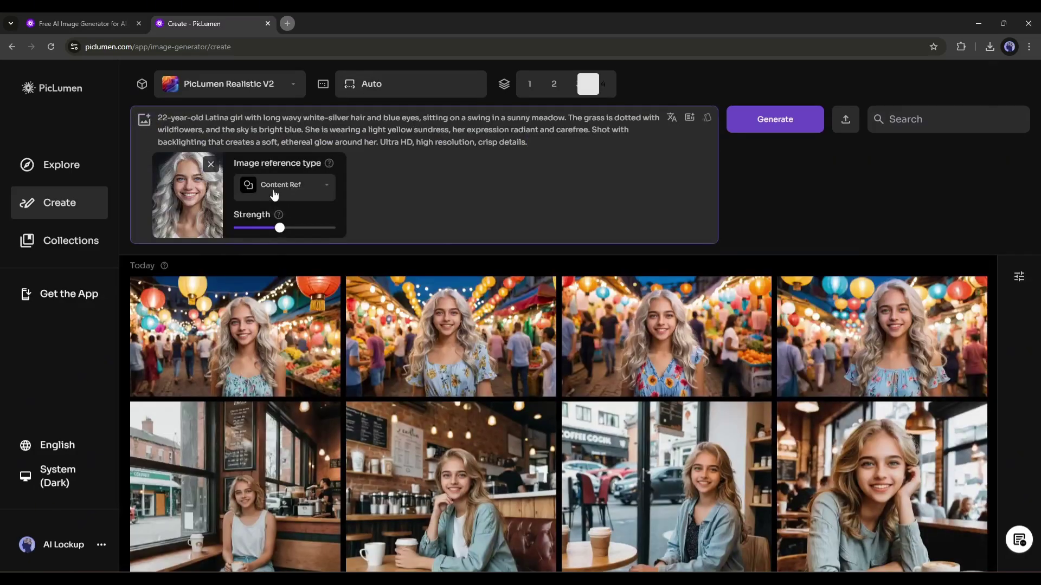
pyautogui.click(293, 184)
pyautogui.click(301, 253)
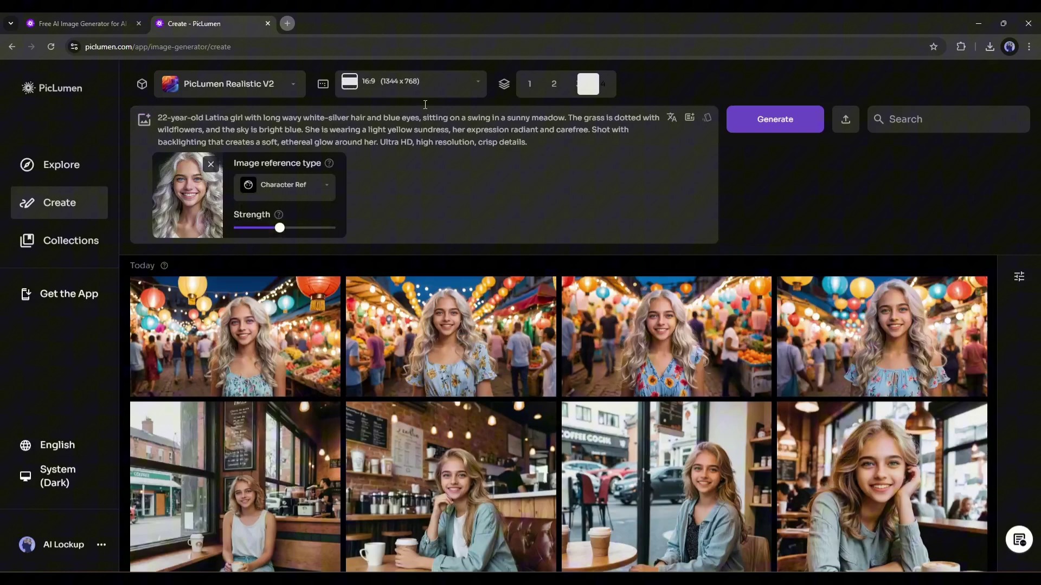
pyautogui.click(781, 129)
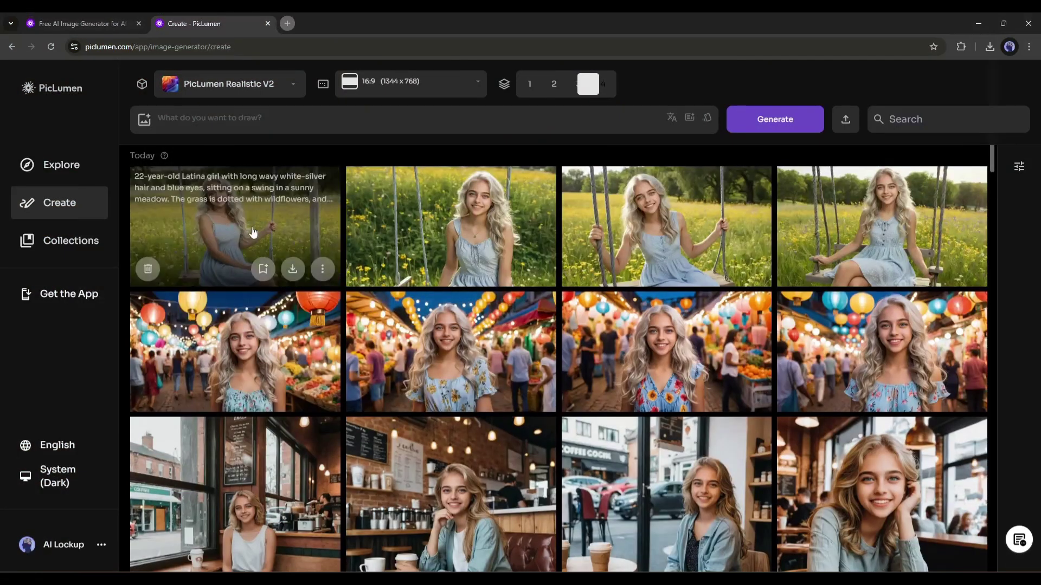
# - Open the first meadow swing image full size and browse through the four results
pyautogui.click(233, 233)
pyautogui.press('Down')
pyautogui.press('Down')
pyautogui.press('Up')
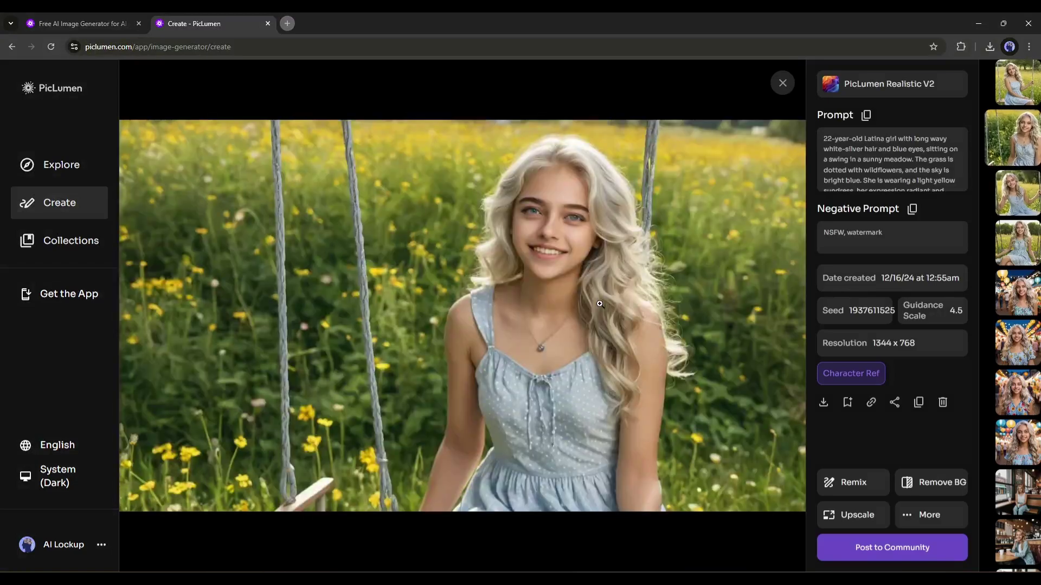
pyautogui.press('Up')
pyautogui.press('Down')
pyautogui.press('Down')
pyautogui.press('Down')
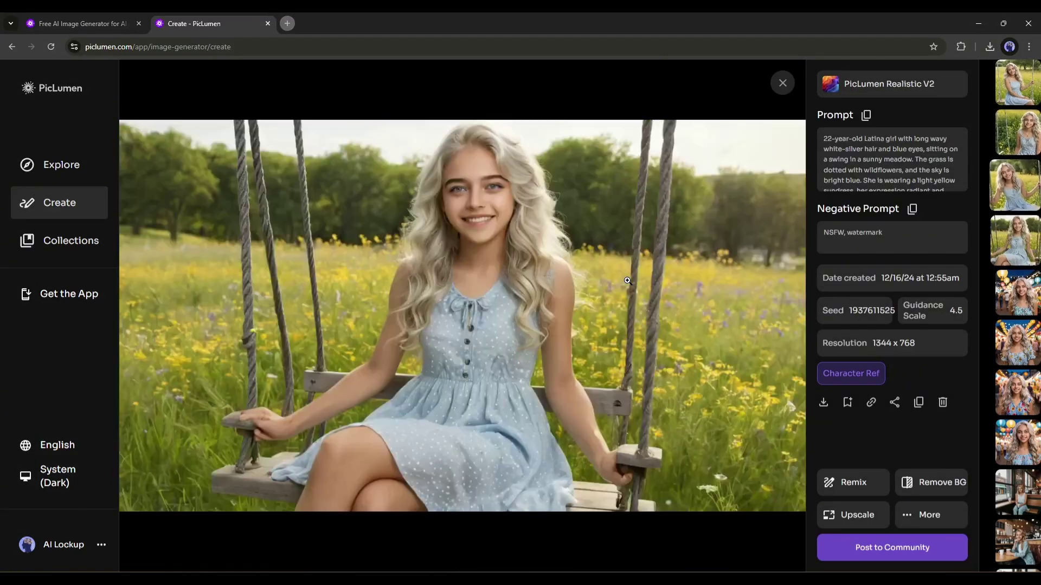
# - Raise the Character Ref strength and generate the Paris café images
pyautogui.press('Up')
pyautogui.press('Up')
pyautogui.press('Up')
pyautogui.press('Down')
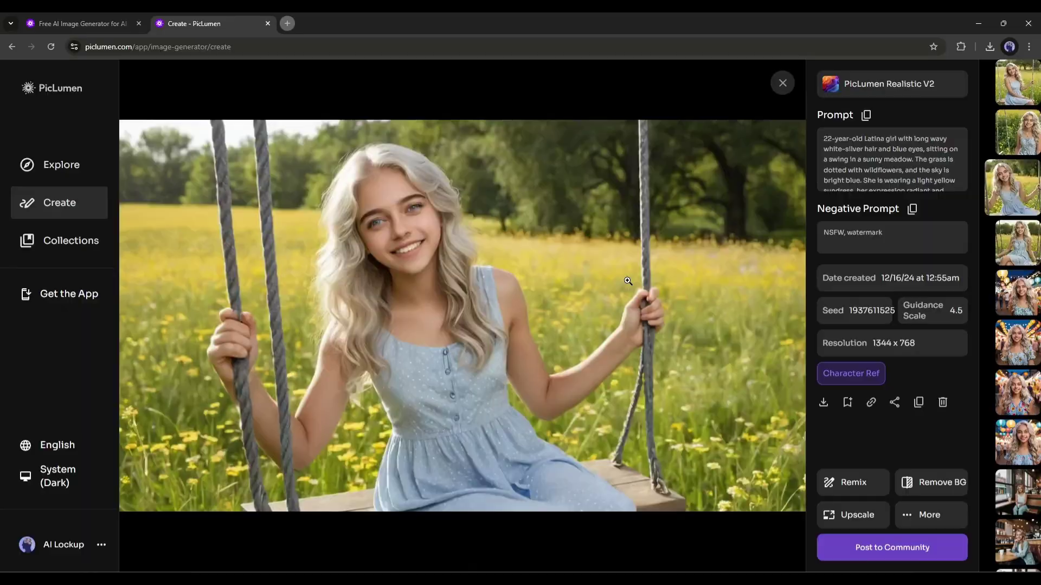
pyautogui.press('Escape')
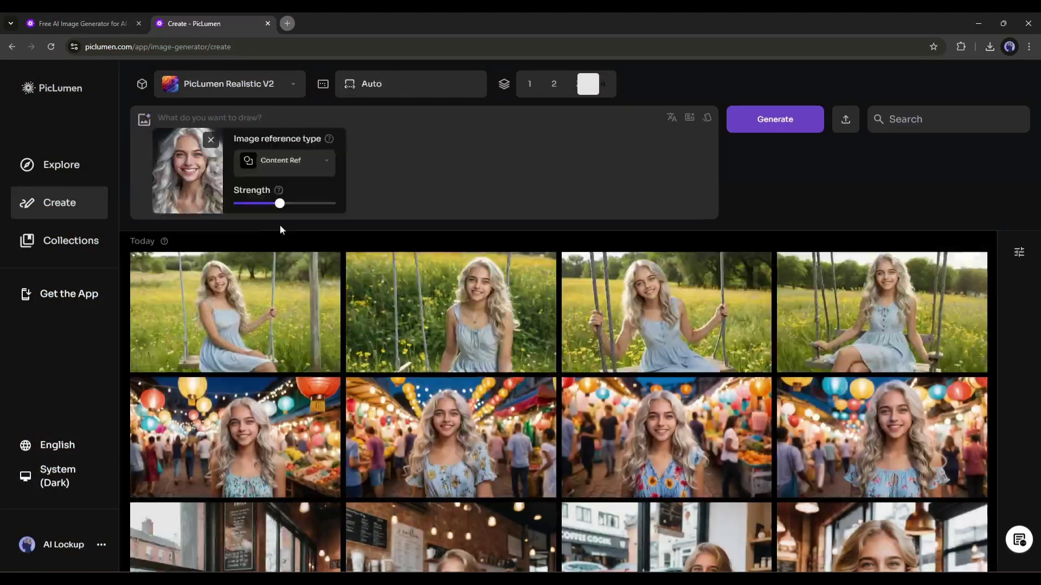
pyautogui.moveTo(278, 202); pyautogui.dragTo(307, 202)
pyautogui.click(761, 129)
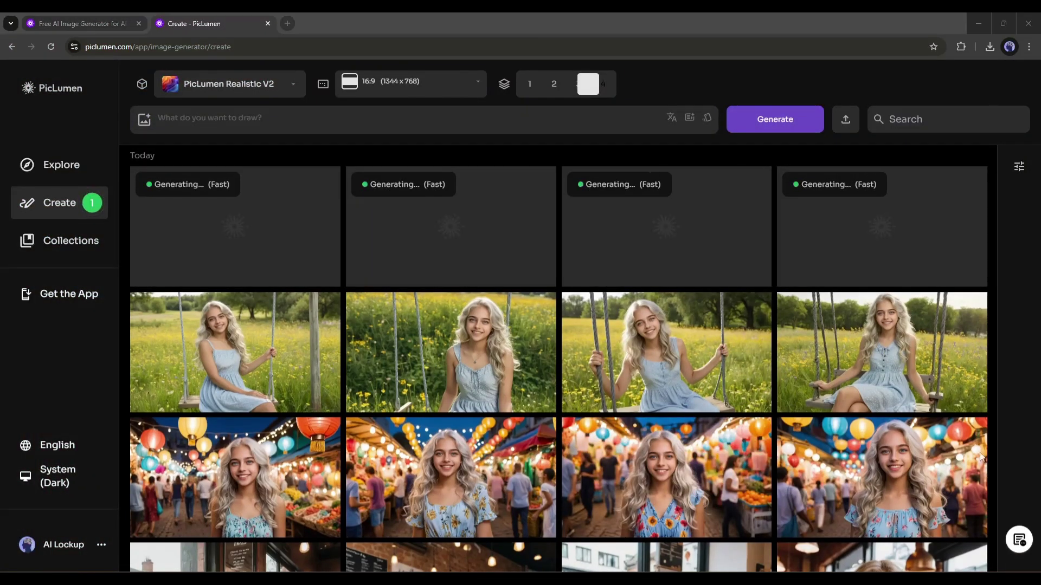
# - Open the first Paris café image full size
pyautogui.click(236, 233)
pyautogui.press('Escape')
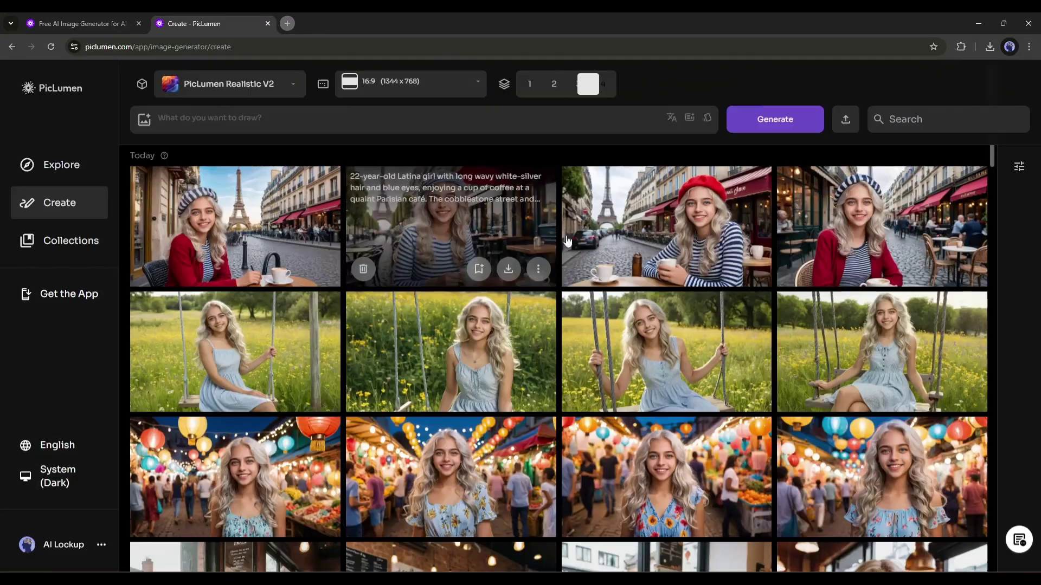
pyautogui.scroll(-2, 386, 376)
pyautogui.scroll(2, 250, 213)
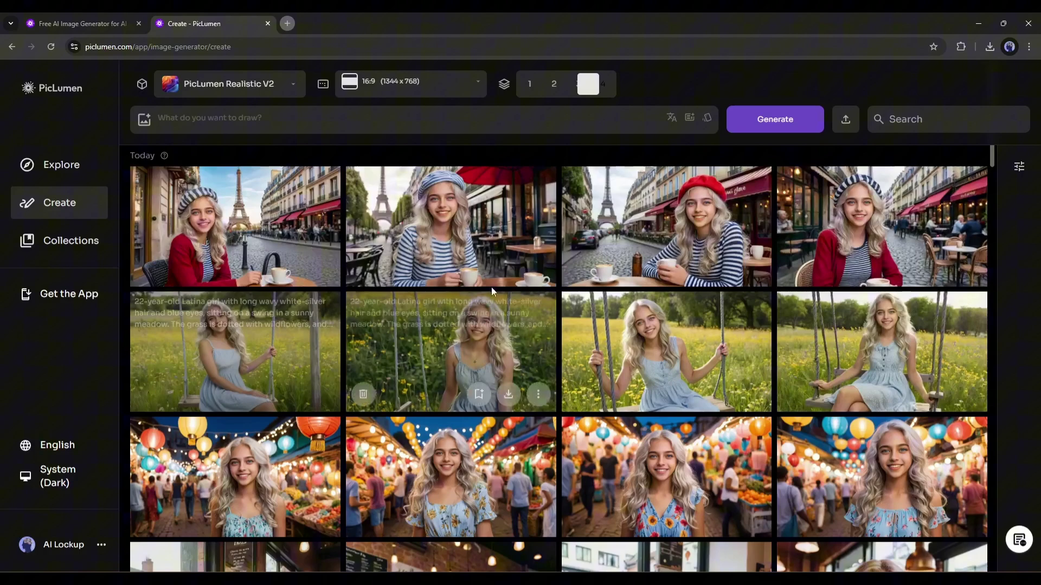
pyautogui.click(267, 217)
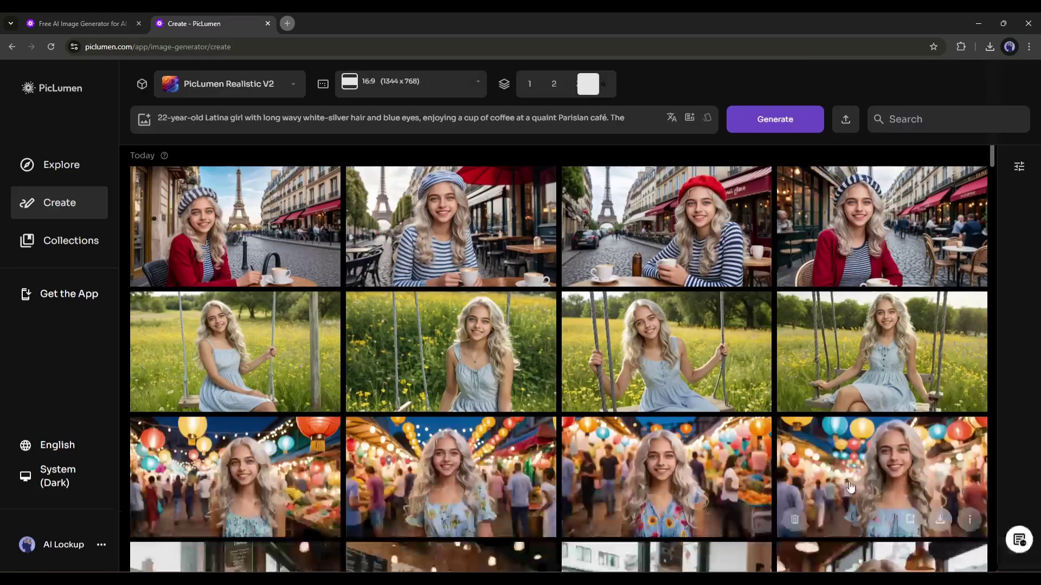
# - Remix the café prompt, then cut out the girl and coffee cup with Remove BG
pyautogui.click(849, 483)
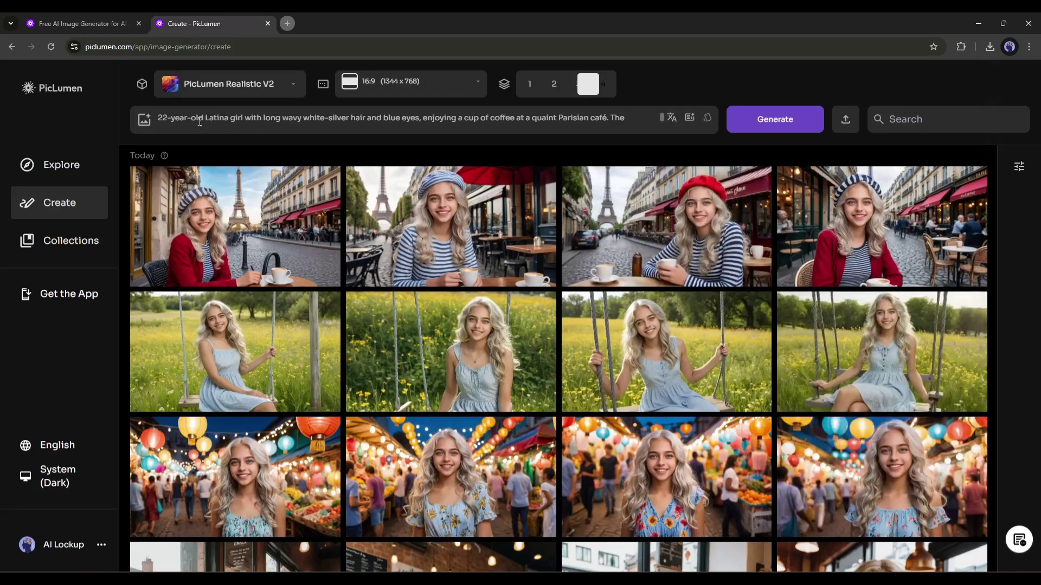
pyautogui.moveTo(191, 118); pyautogui.dragTo(643, 119)
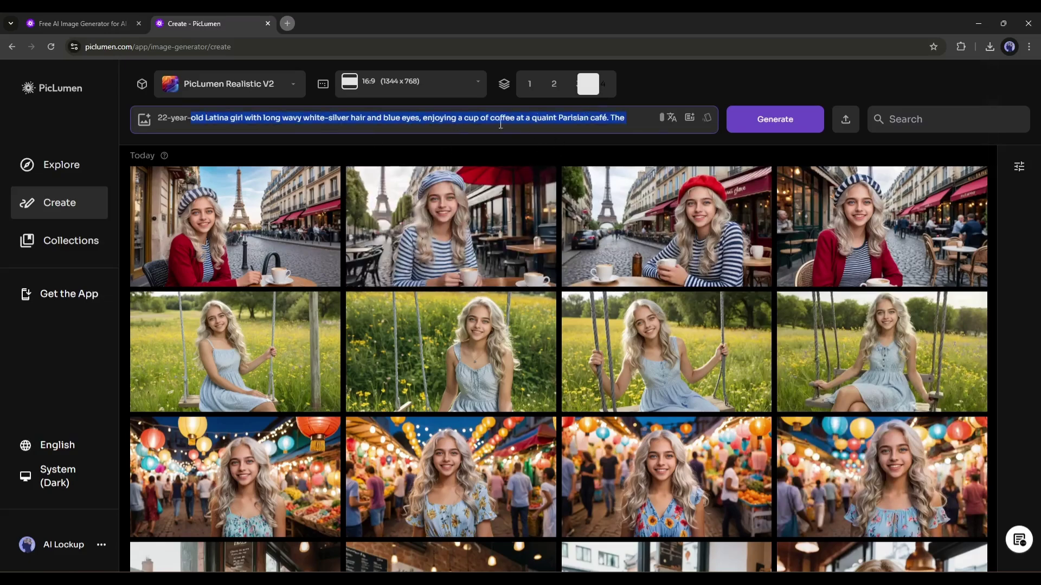
pyautogui.click(325, 209)
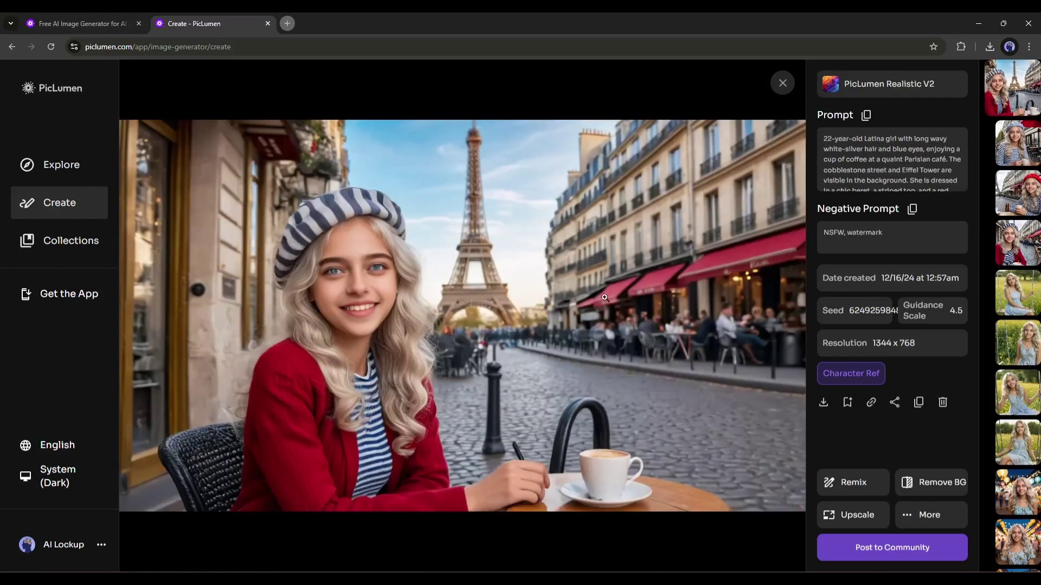
pyautogui.click(928, 486)
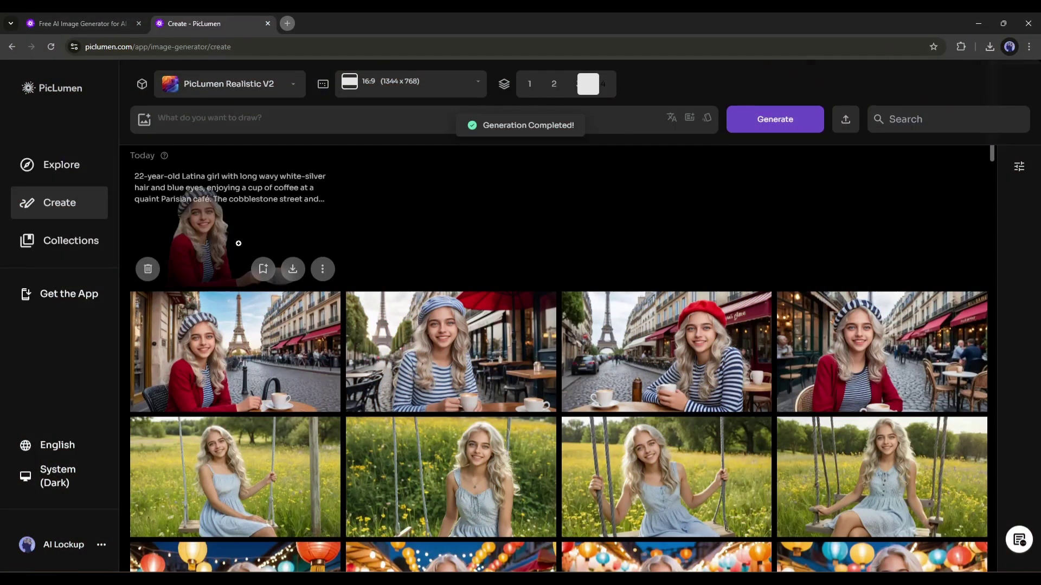
pyautogui.click(239, 243)
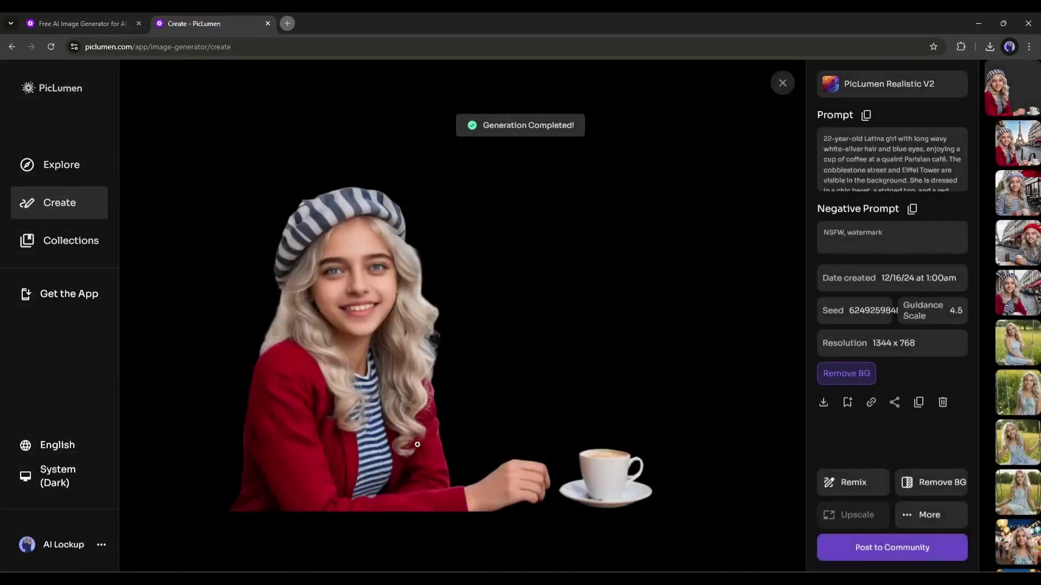
pyautogui.click(782, 83)
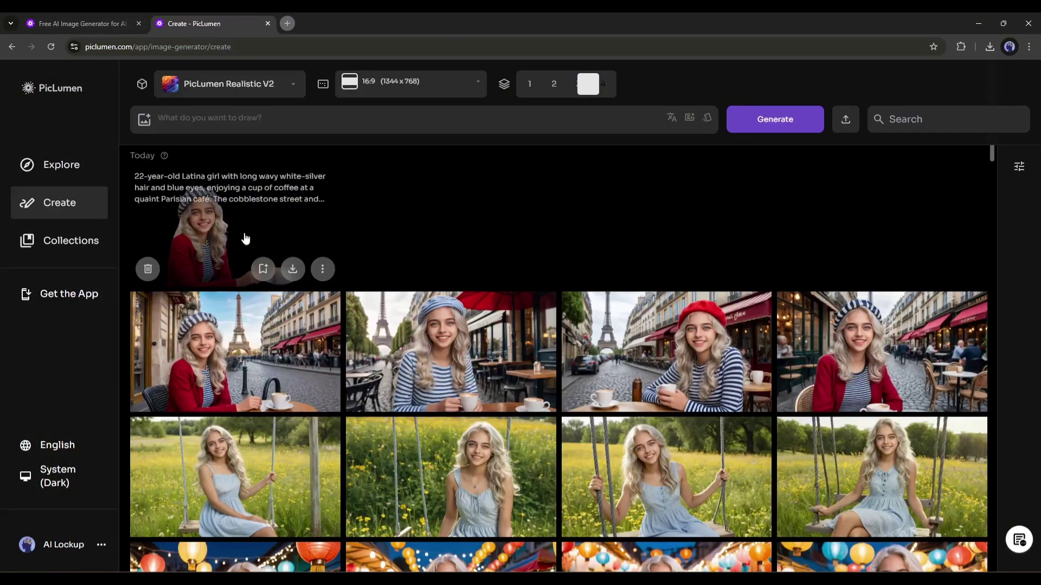
# - Upscale the café image 2.0x at redraw strength 0.2 and open the 2688x1536 result
pyautogui.click(232, 352)
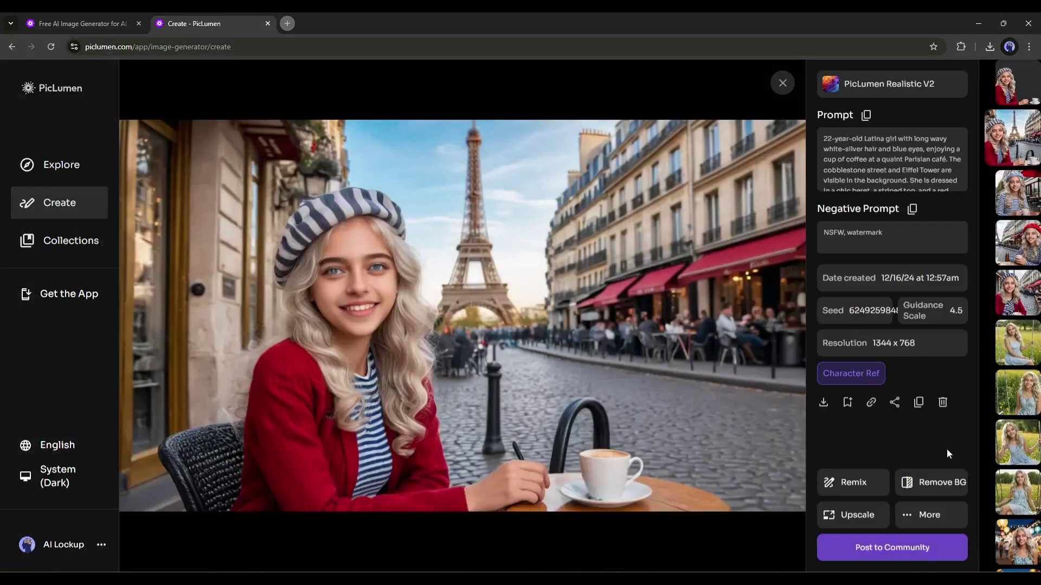
pyautogui.click(842, 520)
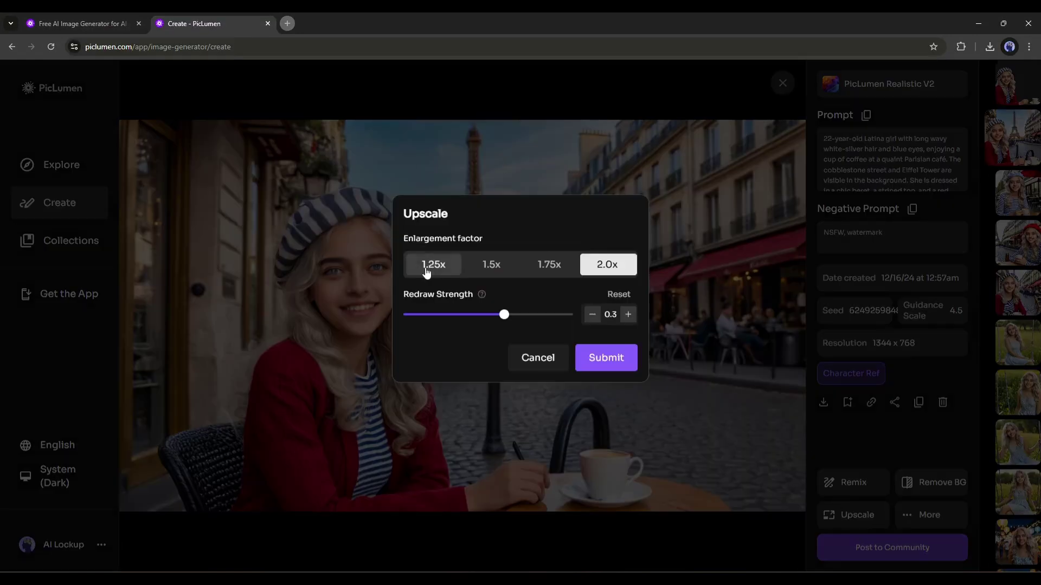
pyautogui.moveTo(487, 319); pyautogui.dragTo(446, 320)
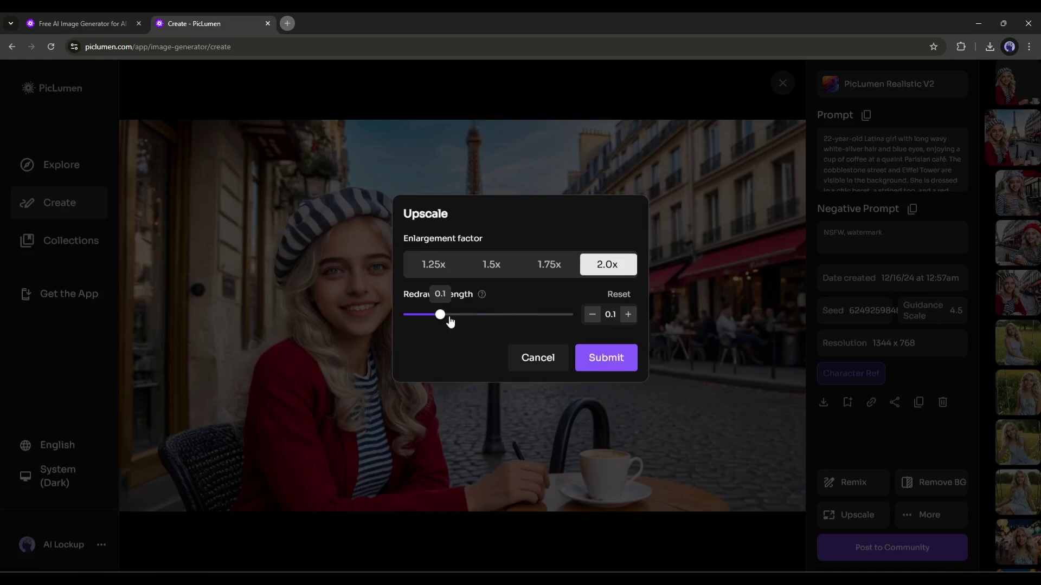
pyautogui.moveTo(509, 323); pyautogui.dragTo(484, 320)
pyautogui.click(606, 358)
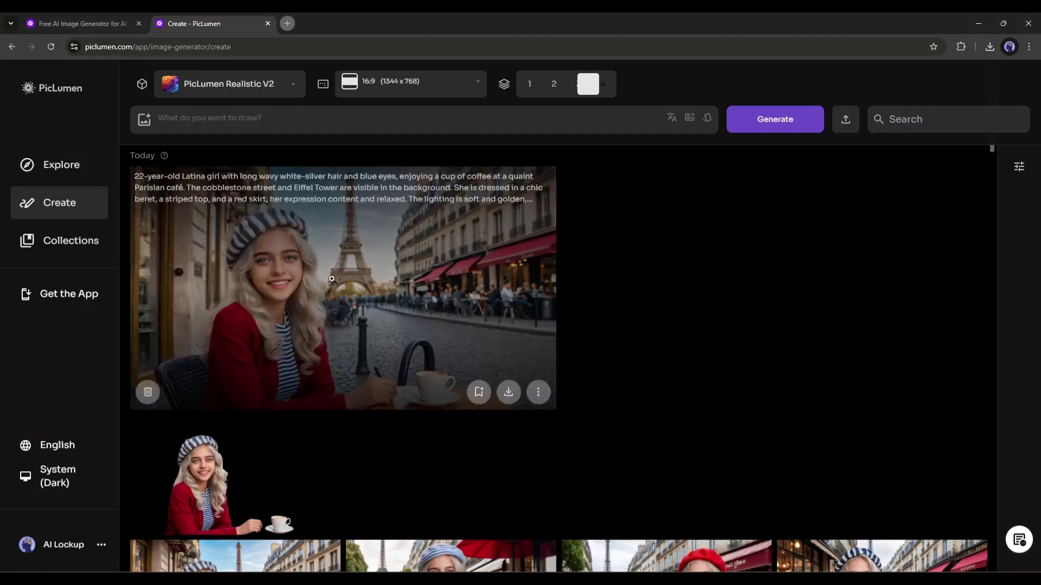
pyautogui.click(332, 279)
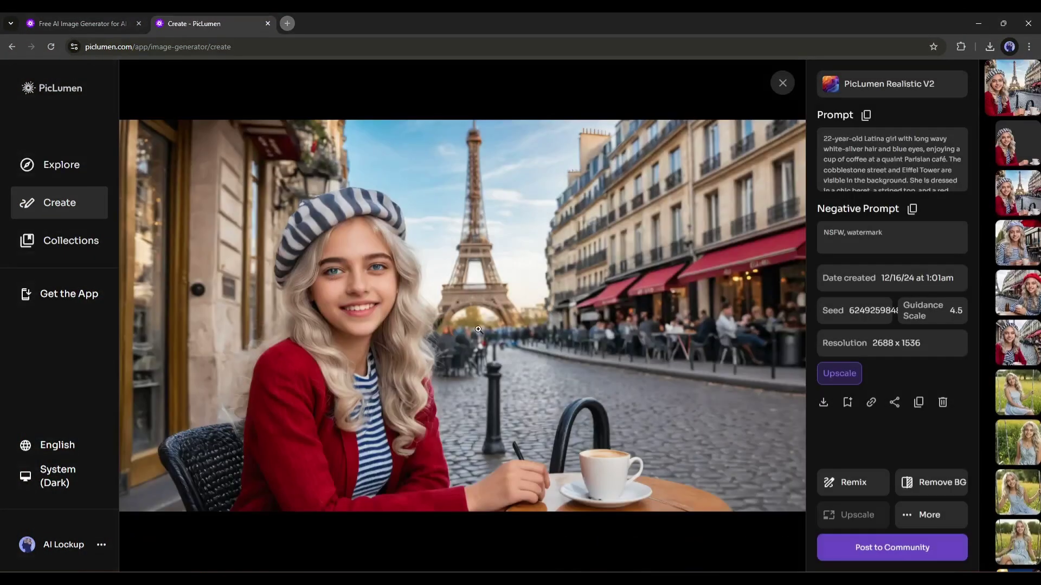
# - Generate a Vary variation of the 1344x768 café image of the girl in the striped beret
pyautogui.scroll(-2, 736, 404)
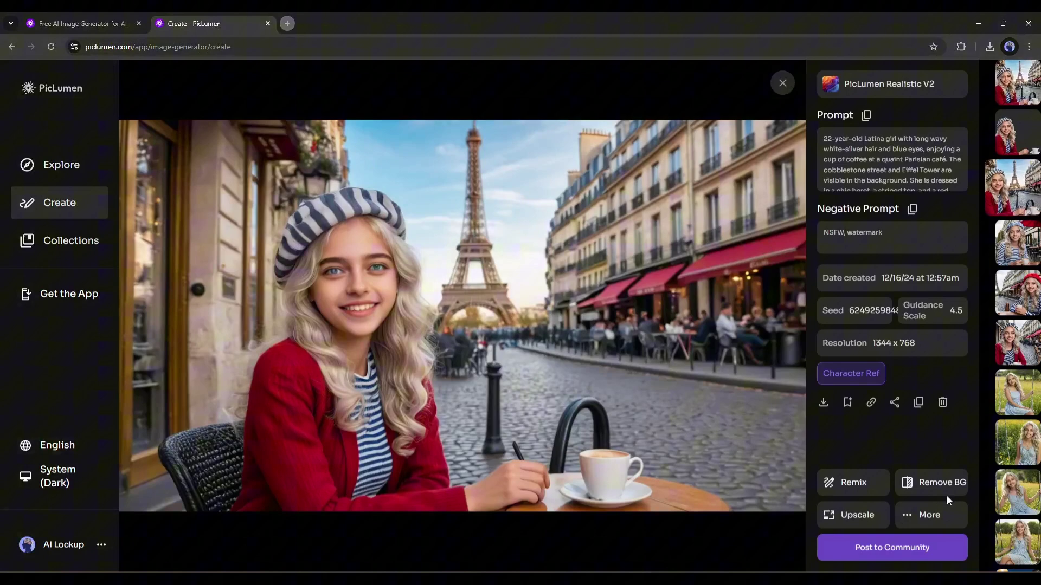
pyautogui.click(925, 525)
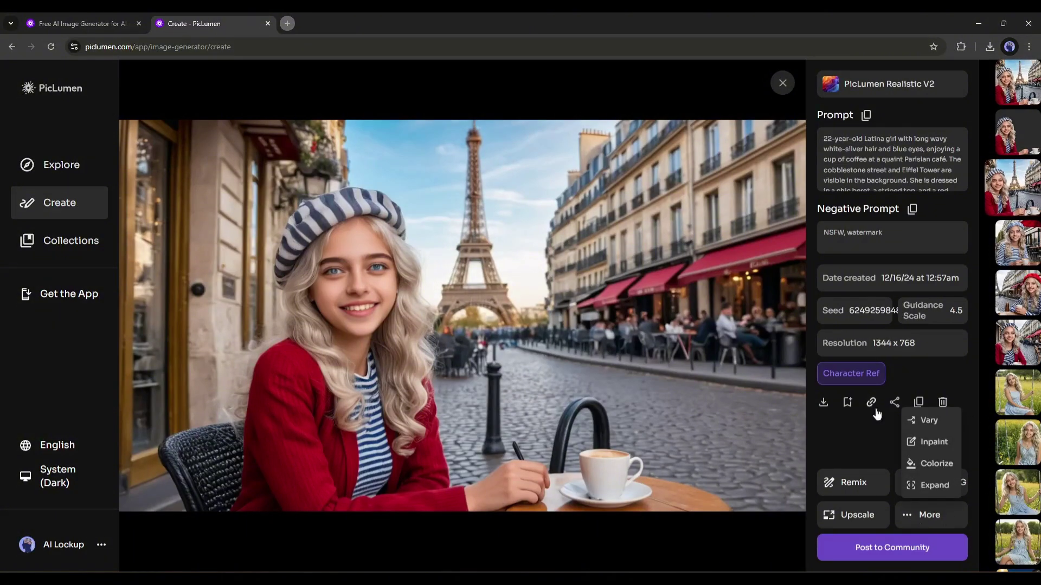
pyautogui.click(930, 422)
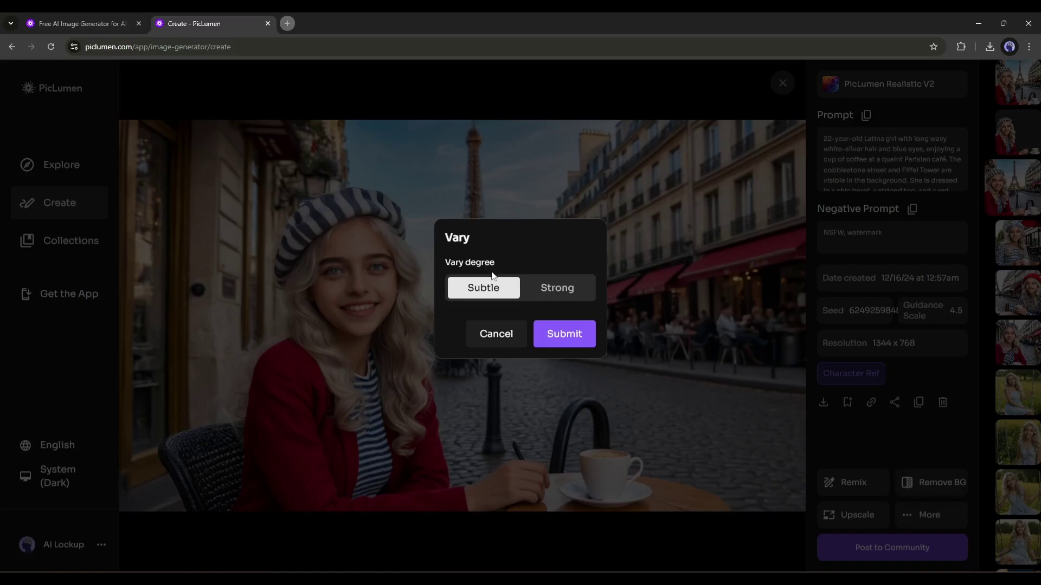
pyautogui.click(564, 302)
pyautogui.click(557, 340)
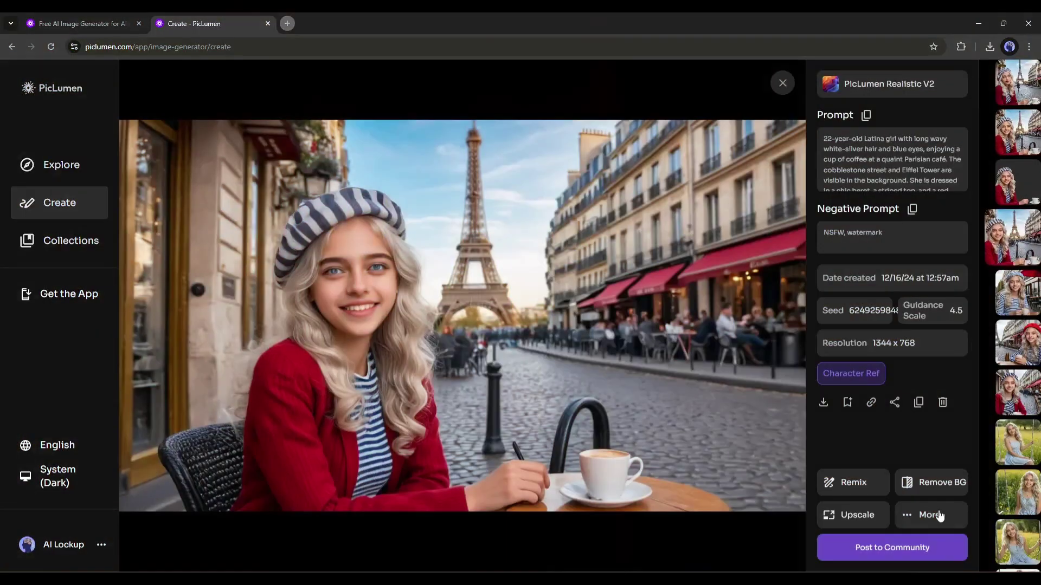
# - Mask the coffee cup and inpaint it as 'Ice cream', then view the ice cream cone result
pyautogui.click(929, 514)
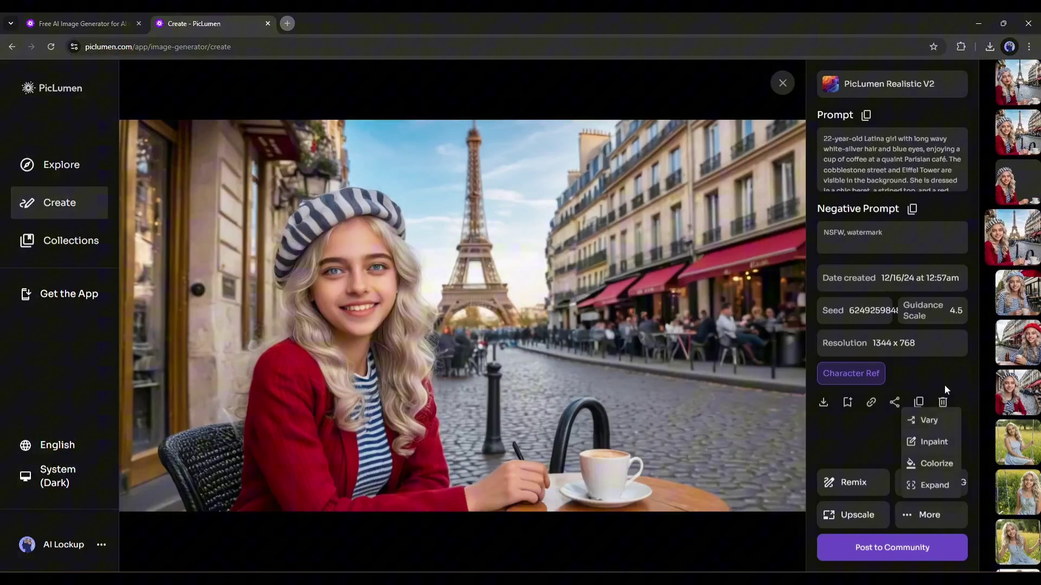
pyautogui.click(933, 443)
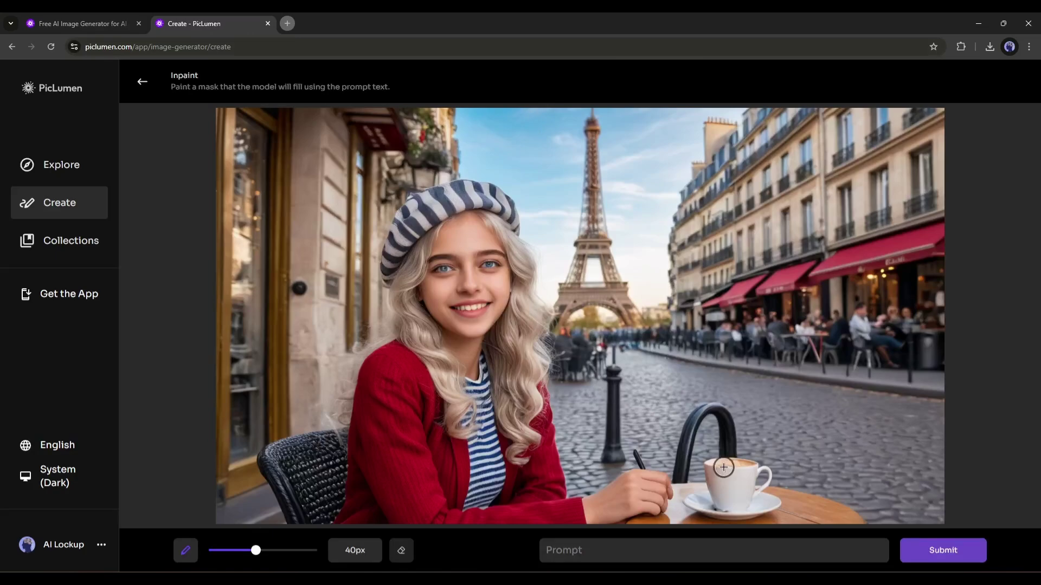
pyautogui.moveTo(713, 469)
pyautogui.mouseDown()
pyautogui.moveTo(758, 471)
pyautogui.moveTo(758, 493)
pyautogui.moveTo(734, 505)
pyautogui.moveTo(694, 502)
pyautogui.mouseUp()
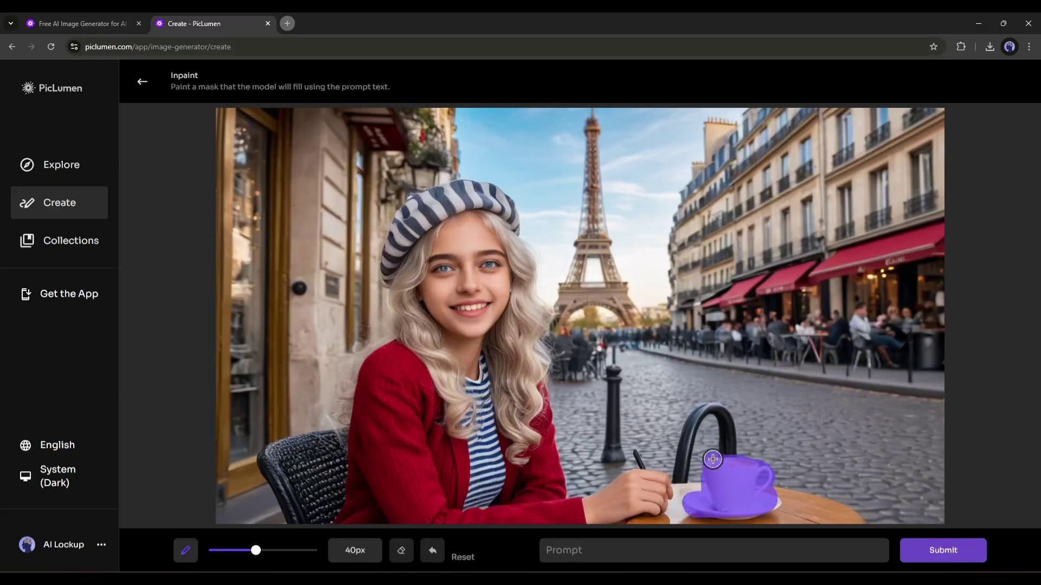
pyautogui.moveTo(713, 460); pyautogui.dragTo(749, 462)
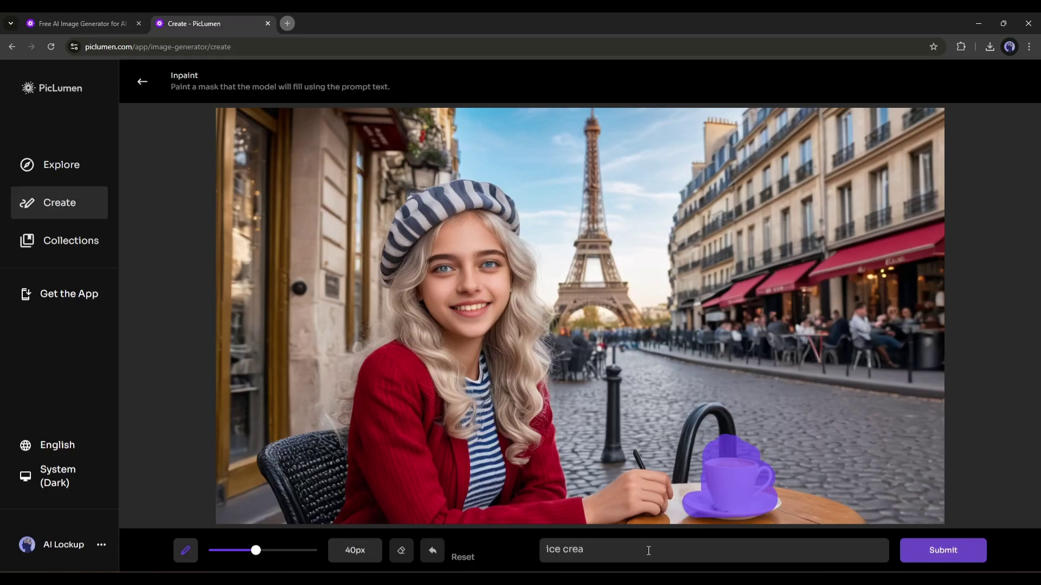
pyautogui.click(943, 551)
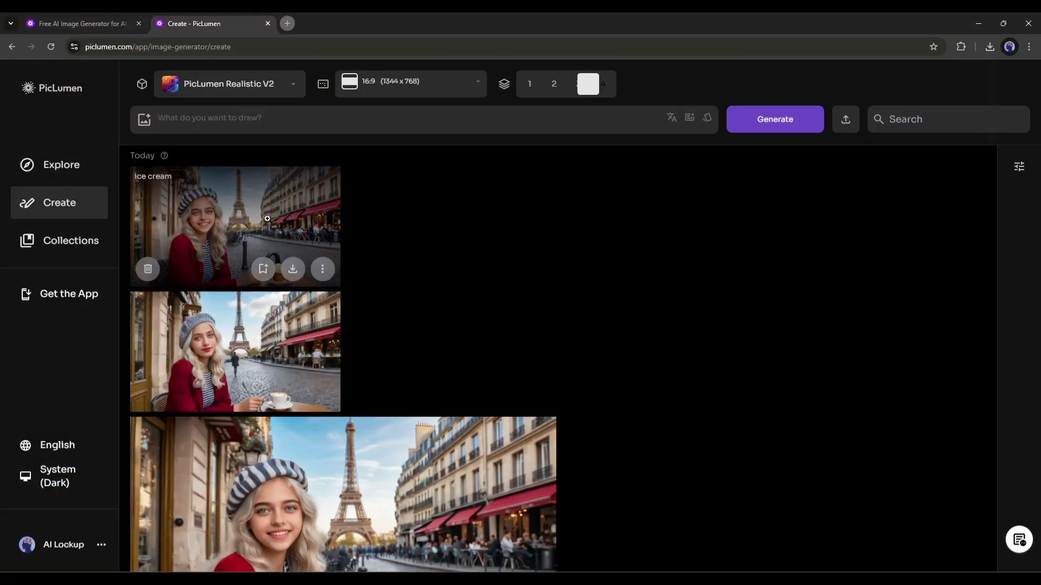
pyautogui.click(234, 253)
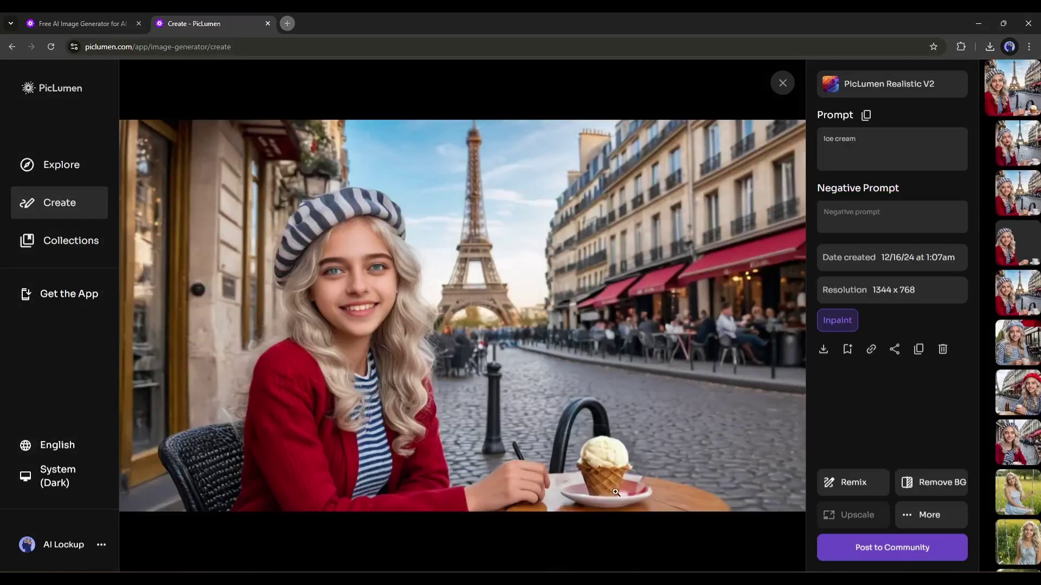
pyautogui.click(929, 515)
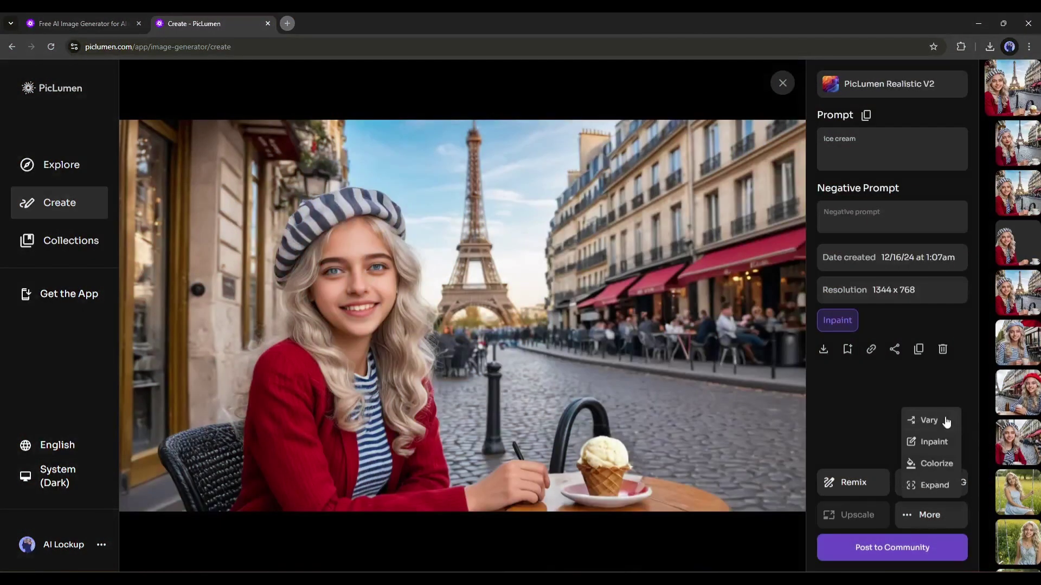
# - Expand the ice-cream café image upward to 1344x1080 and open the taller result
pyautogui.click(926, 487)
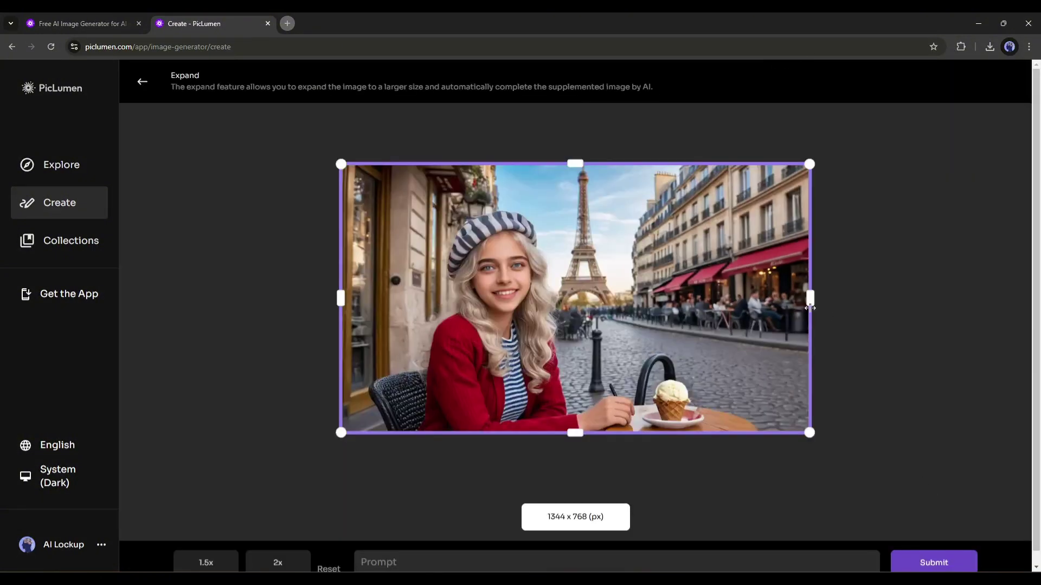
pyautogui.moveTo(578, 168); pyautogui.dragTo(575, 109)
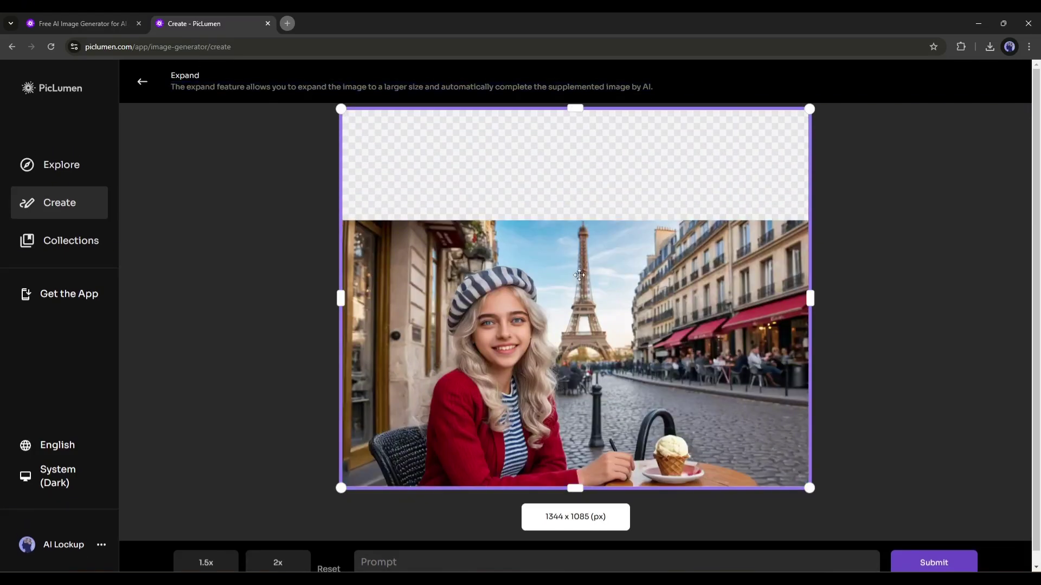
pyautogui.click(929, 564)
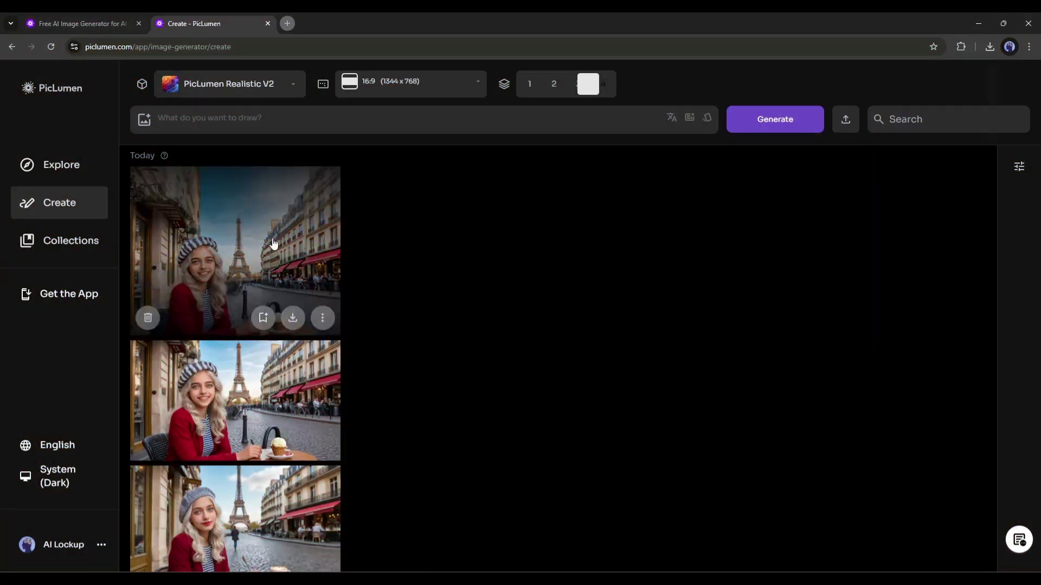
pyautogui.click(271, 244)
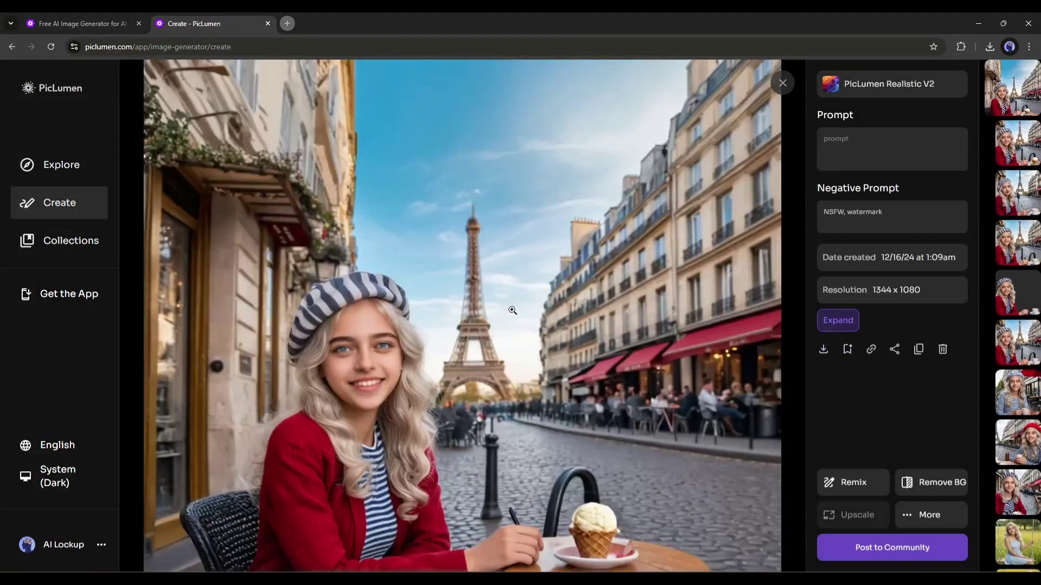
# - Close the expanded image and scroll the Create gallery to review earlier generations
pyautogui.click(782, 83)
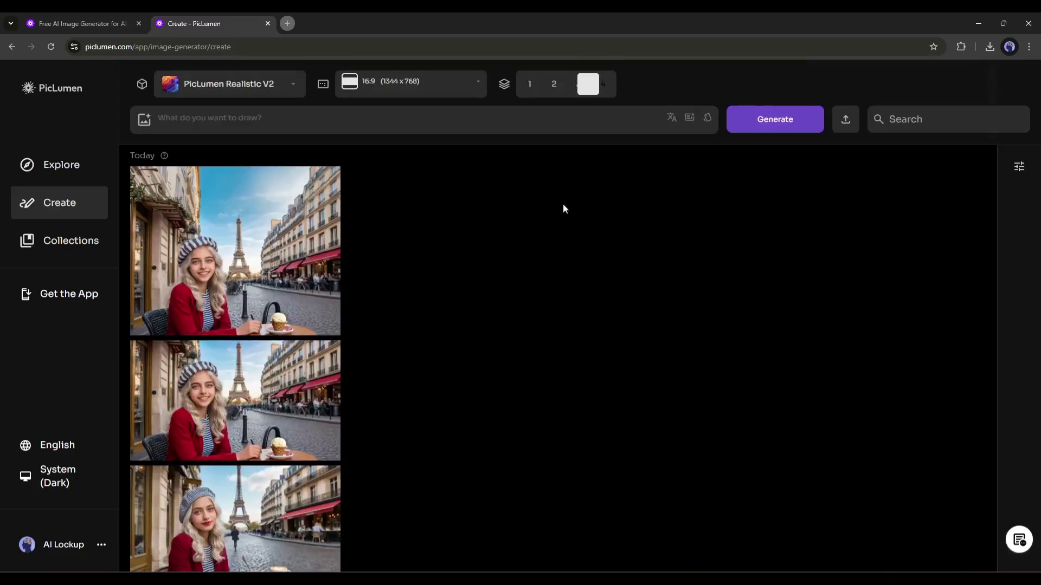
pyautogui.scroll(-3, 354, 324)
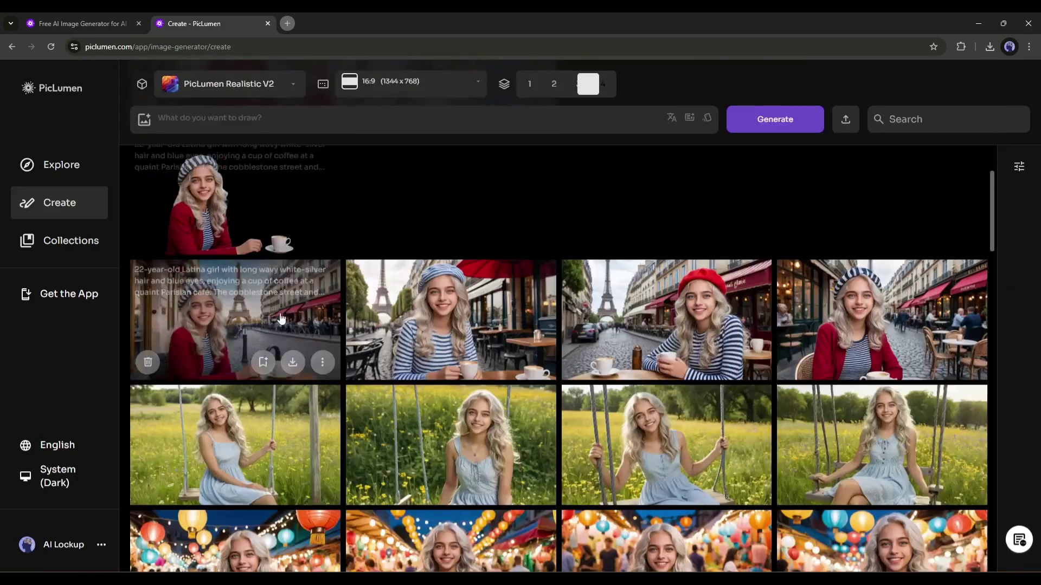
pyautogui.scroll(-3, 291, 322)
pyautogui.scroll(-10, 291, 322)
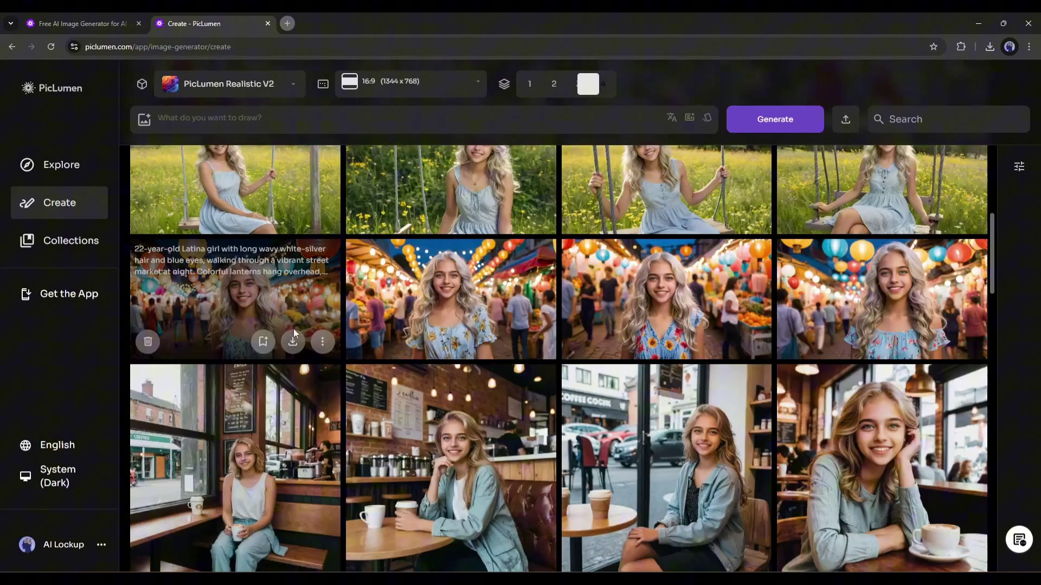
pyautogui.scroll(-15, 401, 355)
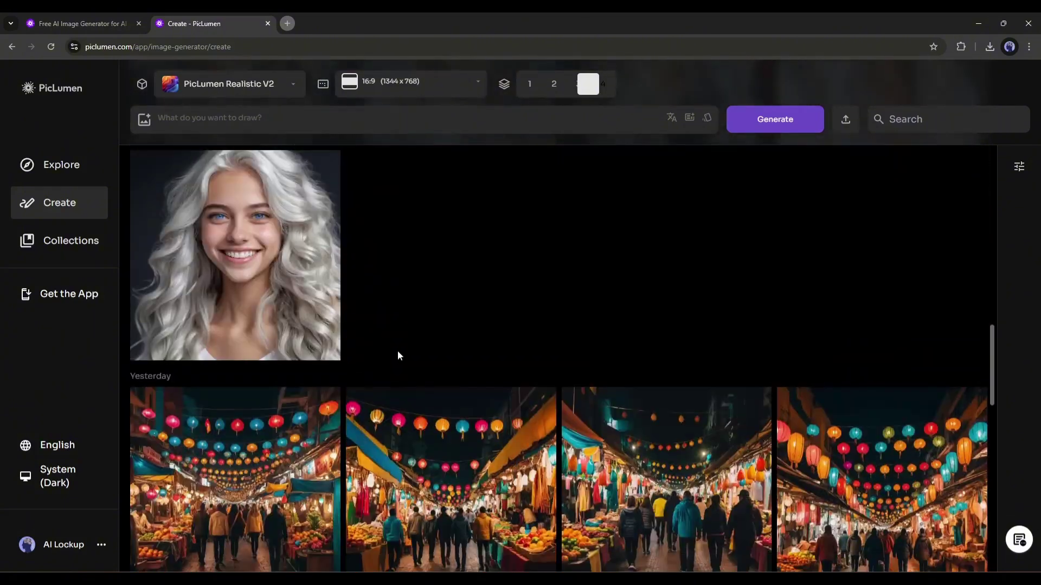
pyautogui.scroll(-8, 402, 355)
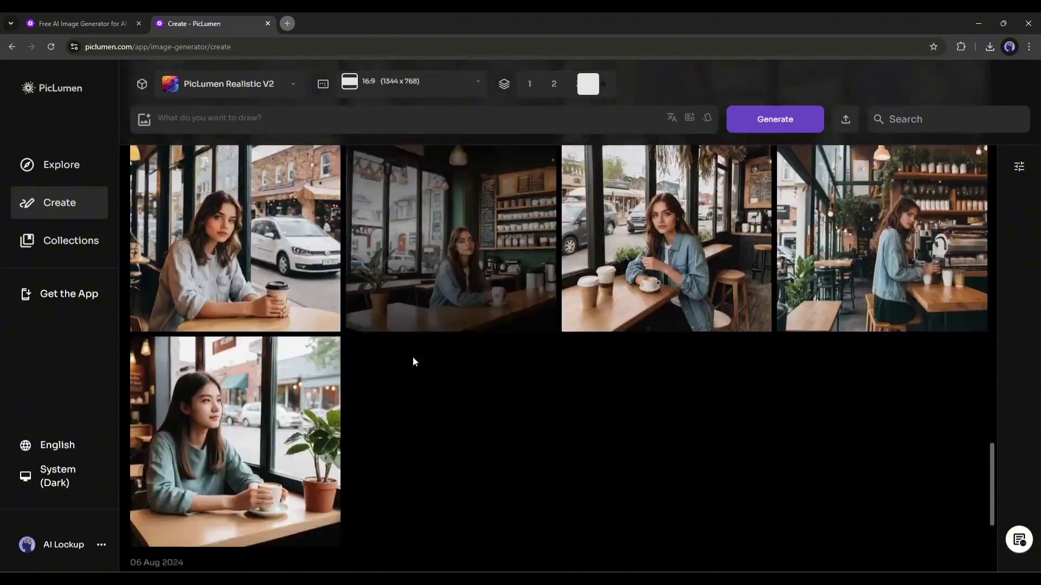
pyautogui.scroll(5, 662, 425)
pyautogui.scroll(15, 698, 419)
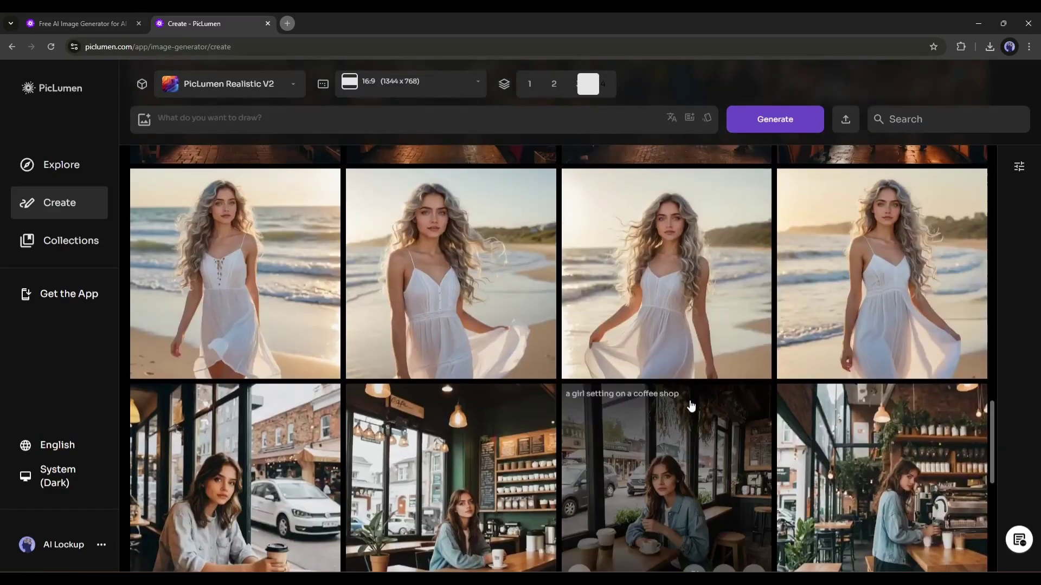
pyautogui.scroll(15, 690, 392)
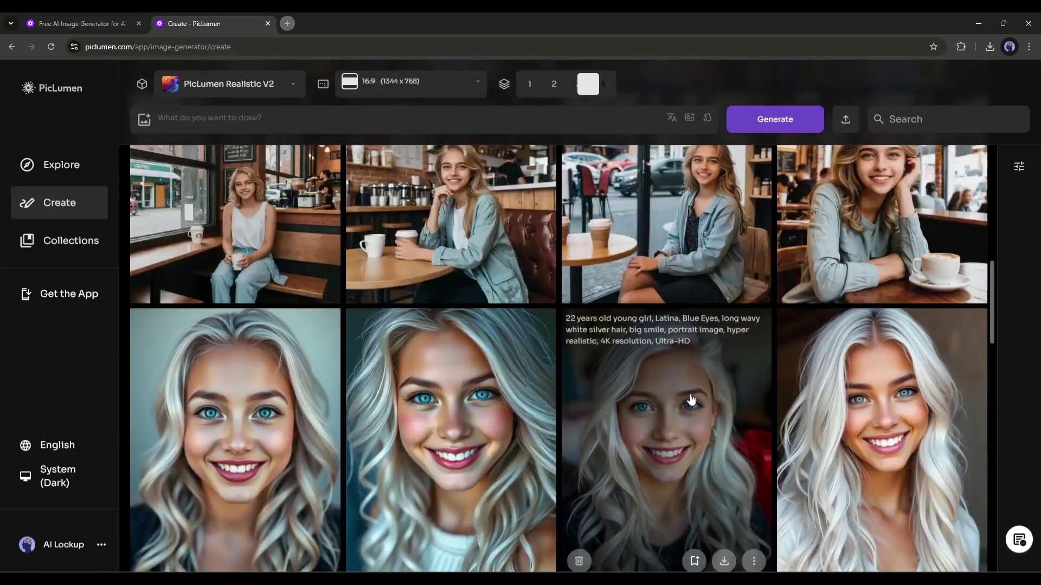
pyautogui.scroll(15, 690, 398)
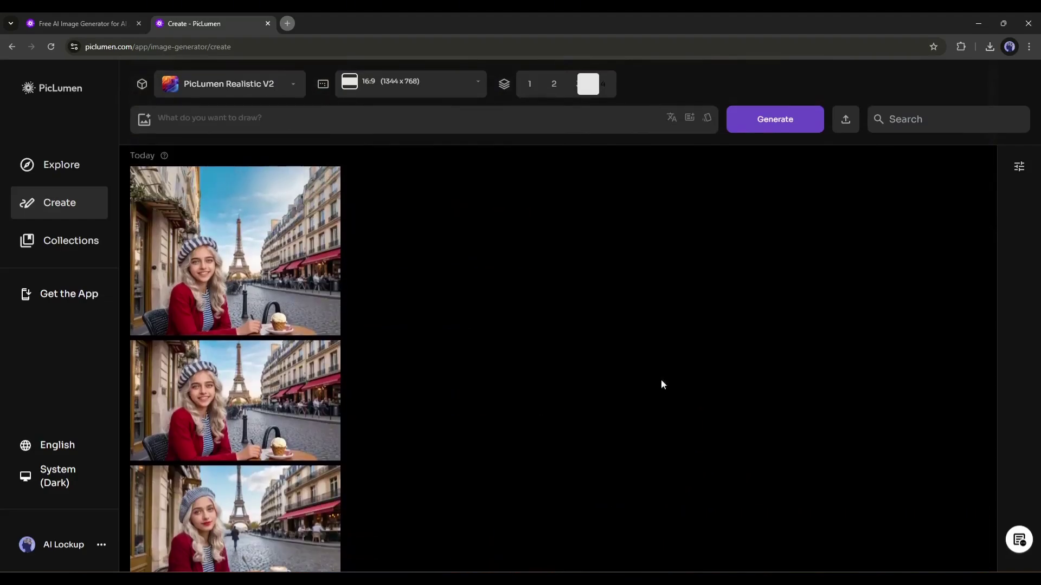
pyautogui.scroll(-2, 542, 237)
pyautogui.scroll(-4, 623, 237)
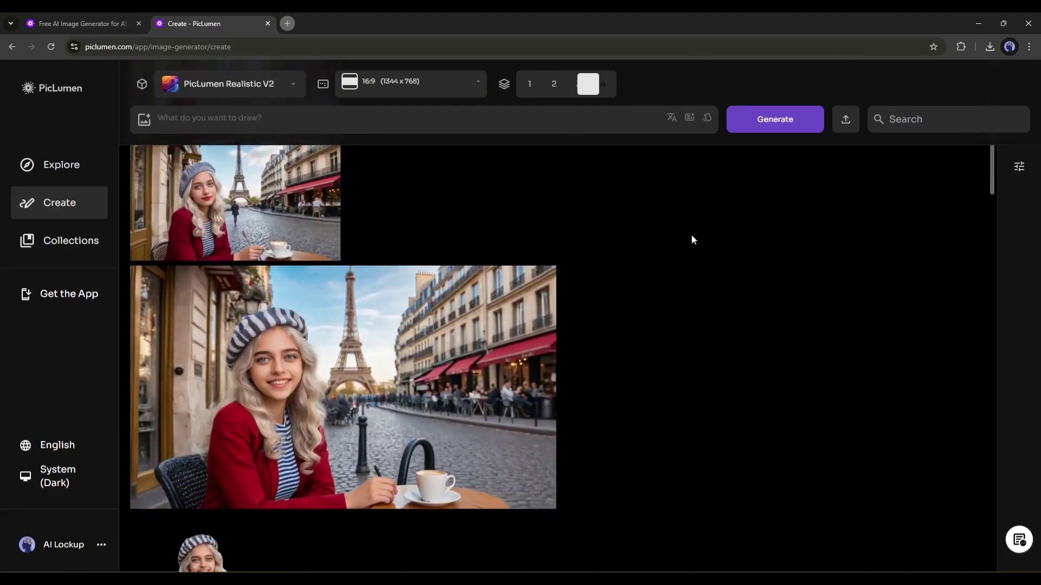
pyautogui.scroll(-11, 637, 319)
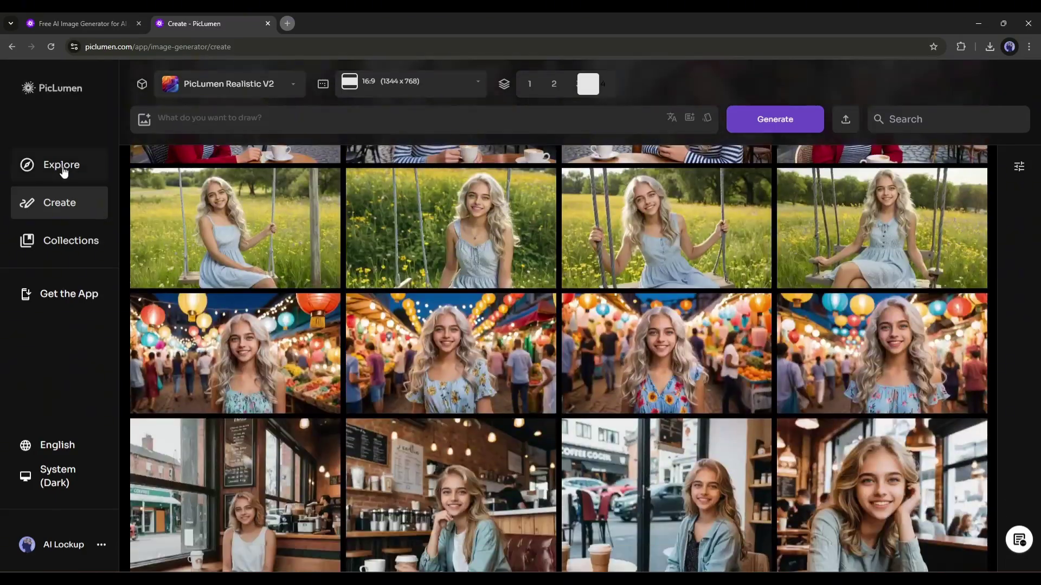
# - Go from Collections to Explore and filter the community gallery to Comics
pyautogui.click(52, 243)
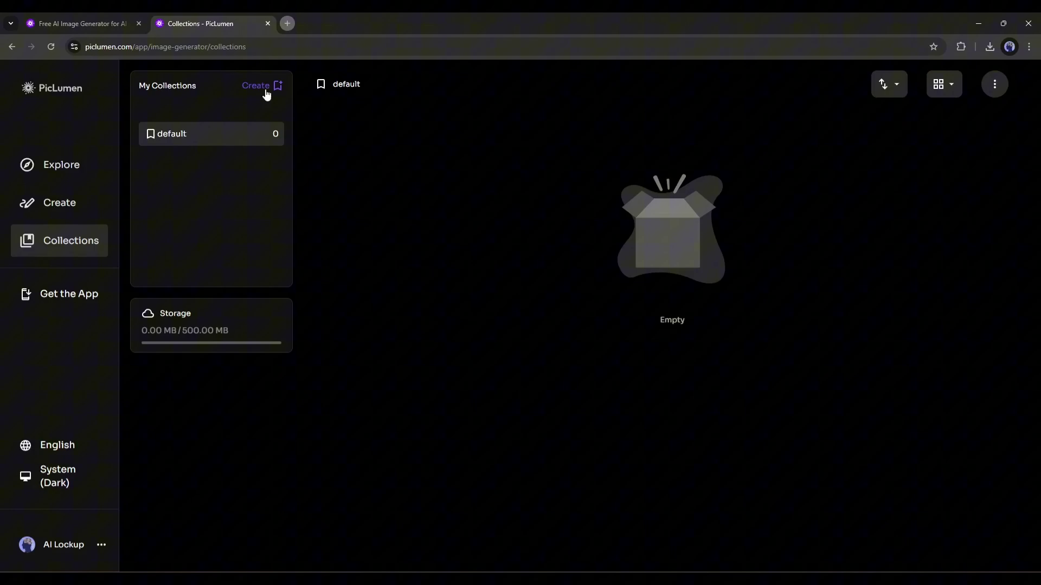
pyautogui.click(69, 168)
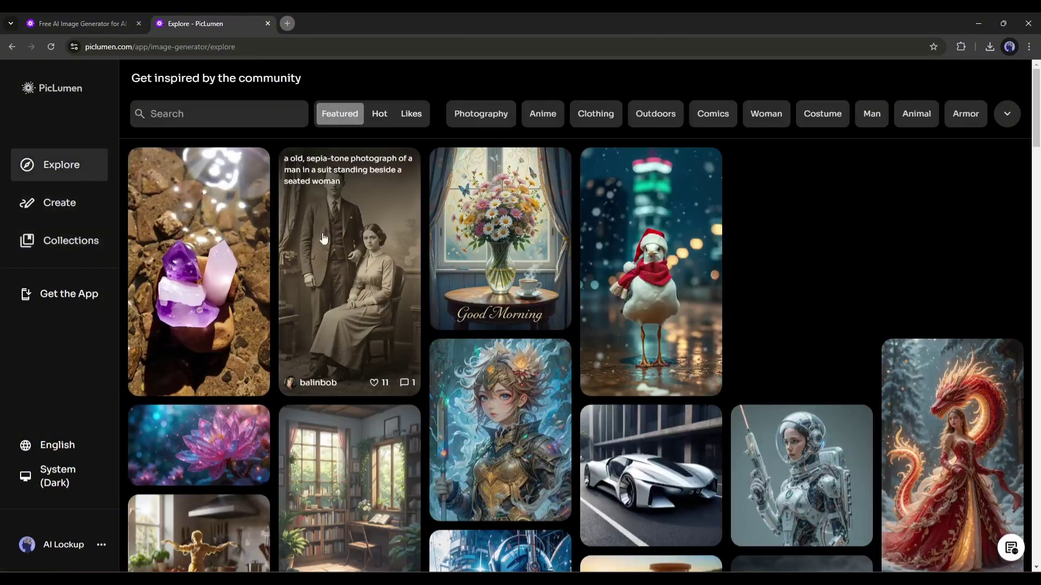
pyautogui.click(725, 121)
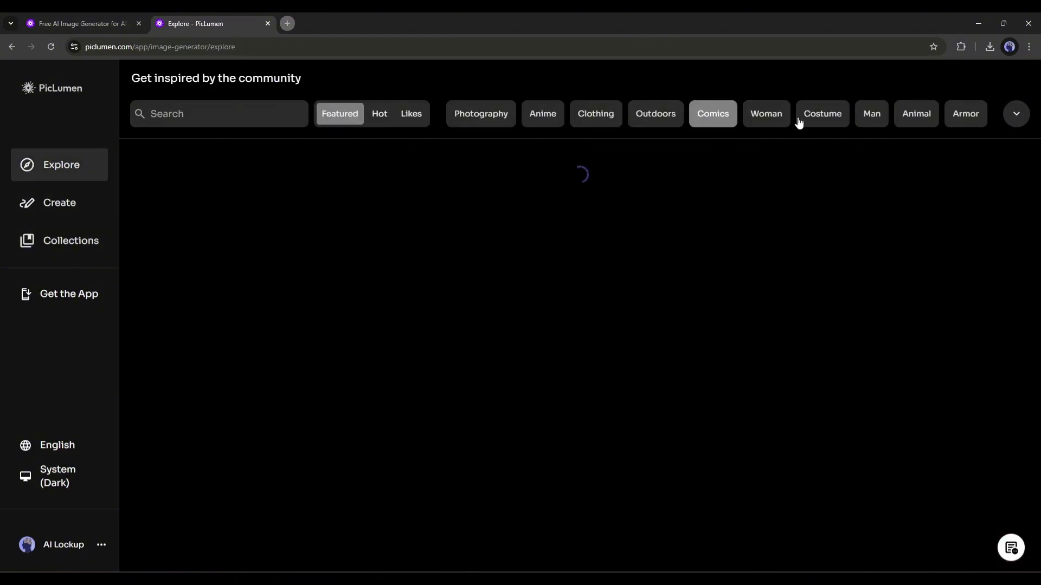